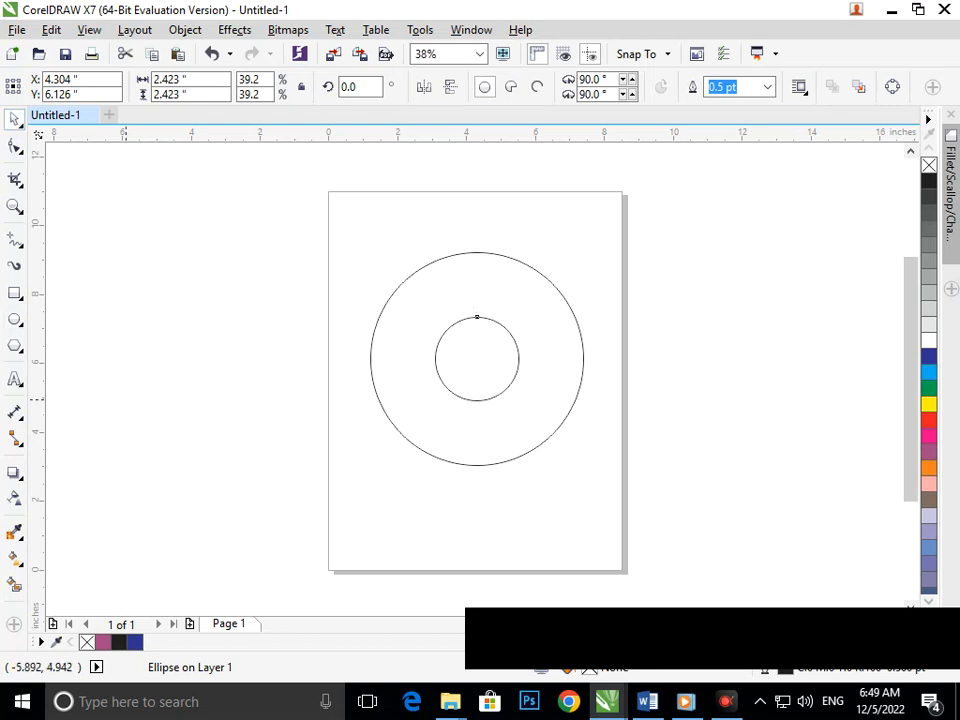
- Make an elliptical copy of the inner circle reaching the outer circle's left edge, about 4.30 in wide and 3.89 in high
click(464, 361)
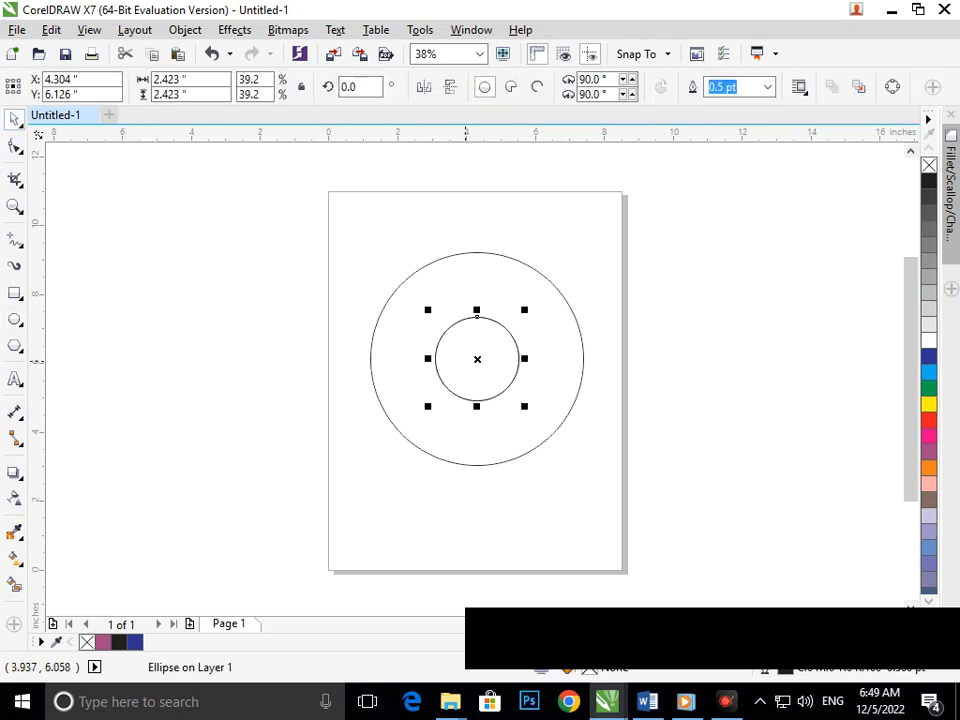
drag(428, 358, 371, 358)
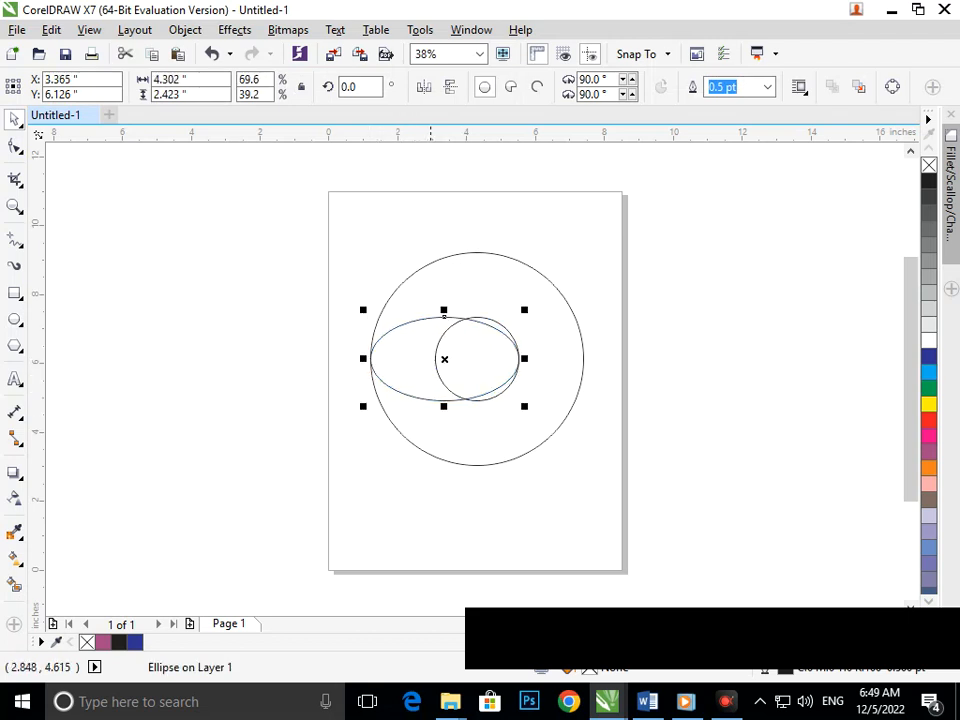
drag(443, 405, 448, 426)
click(284, 470)
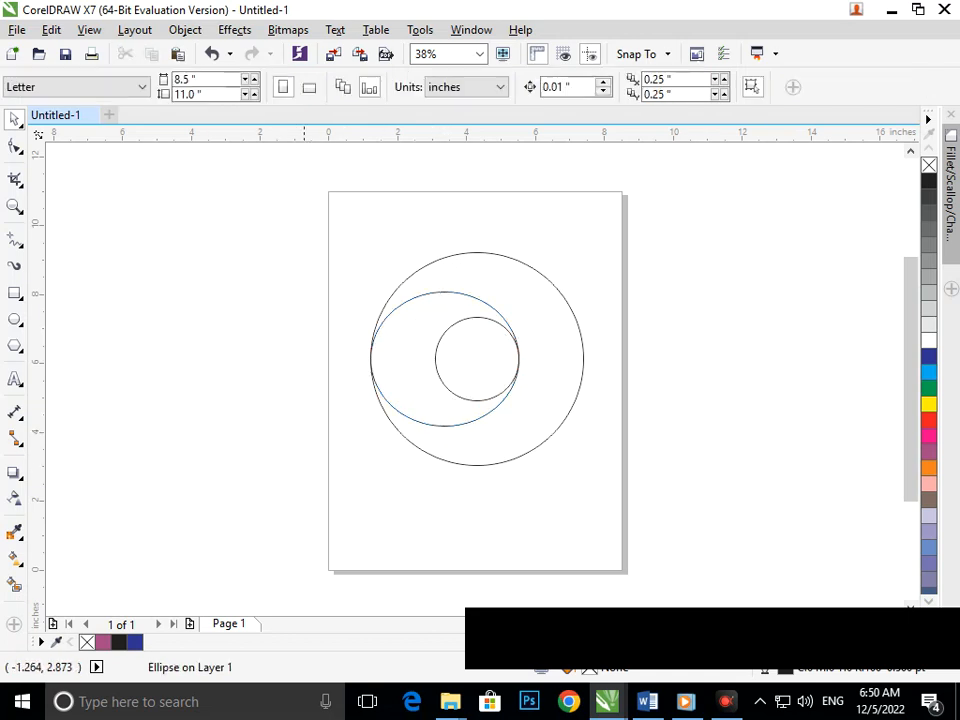
- Move the ellipse's rotation centre into the right half of the inner circle and rotate the ellipse slightly clockwise to about 358.97°
click(399, 381)
click(399, 379)
mouse_move(444, 359)
mouse_down()
mouse_move(506, 364)
mouse_move(504, 349)
mouse_move(519, 359)
mouse_move(486, 358)
mouse_move(508, 369)
mouse_move(501, 349)
mouse_move(488, 359)
mouse_up()
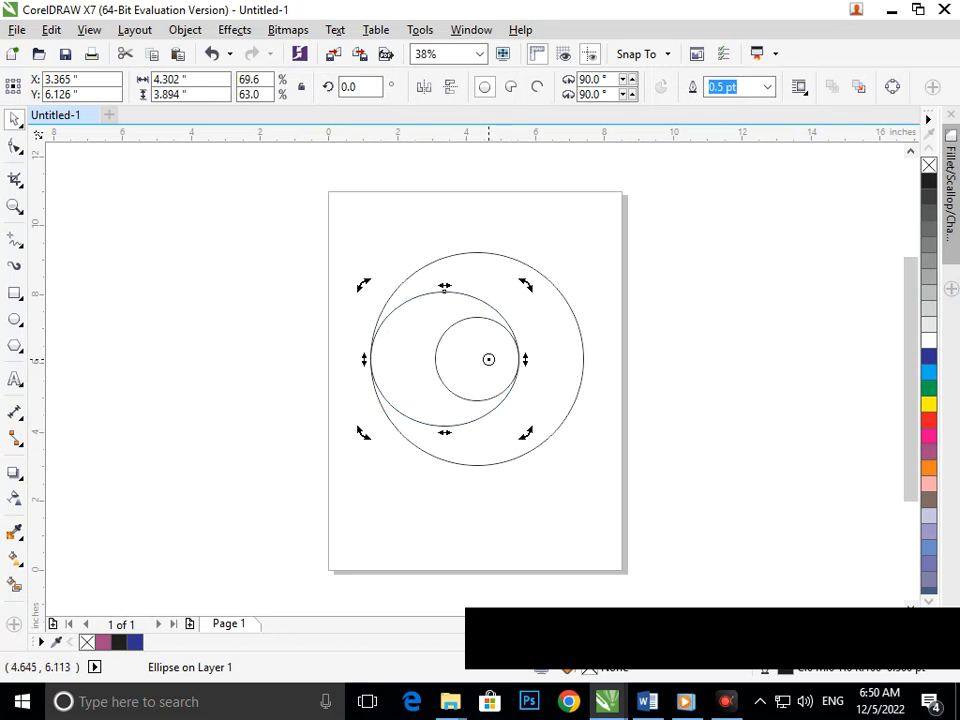
click(274, 406)
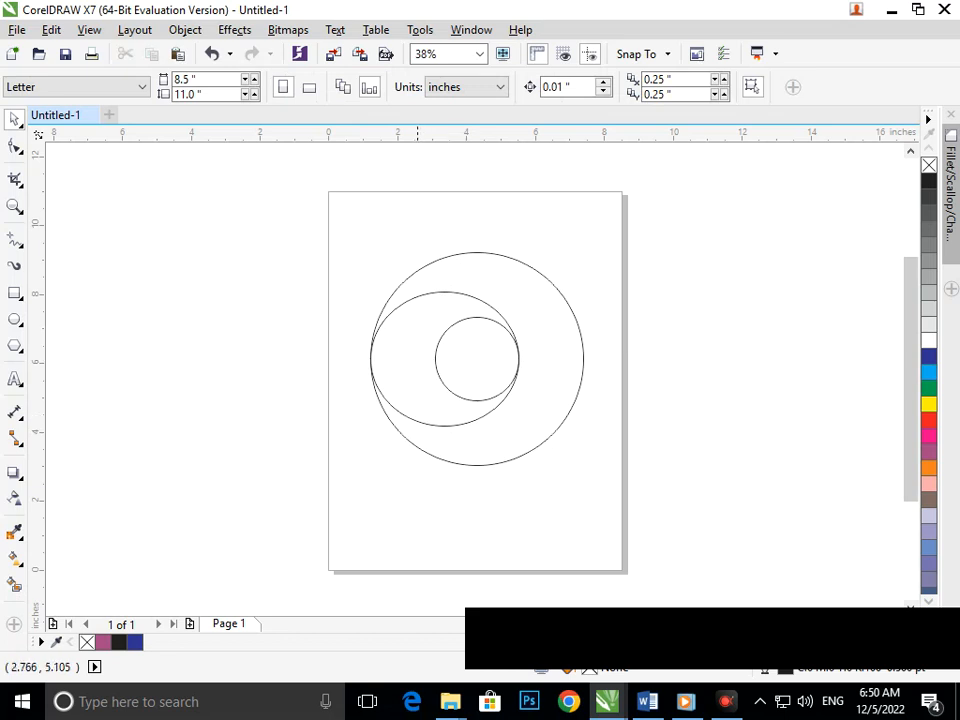
click(409, 385)
click(409, 385)
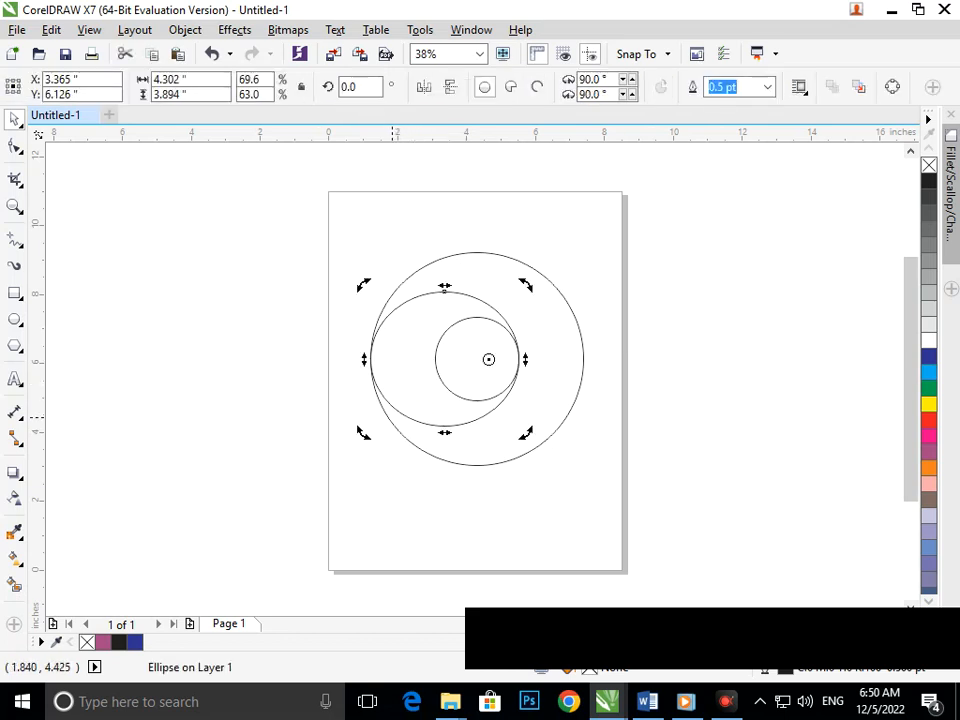
drag(373, 427, 354, 436)
click(518, 407)
drag(533, 402, 580, 420)
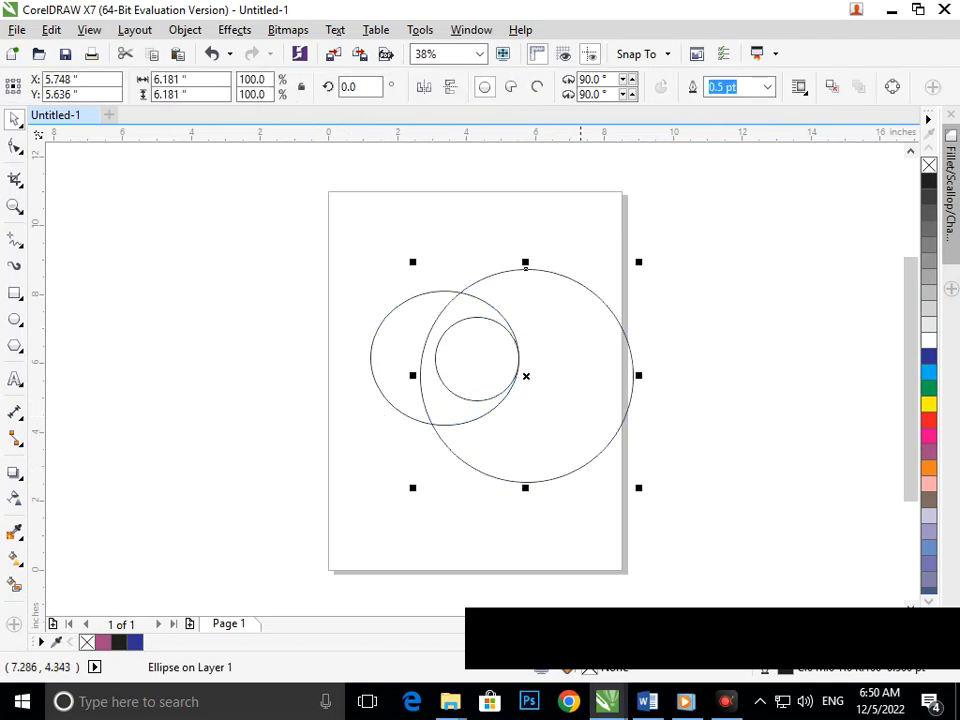
key(ctrl+z)
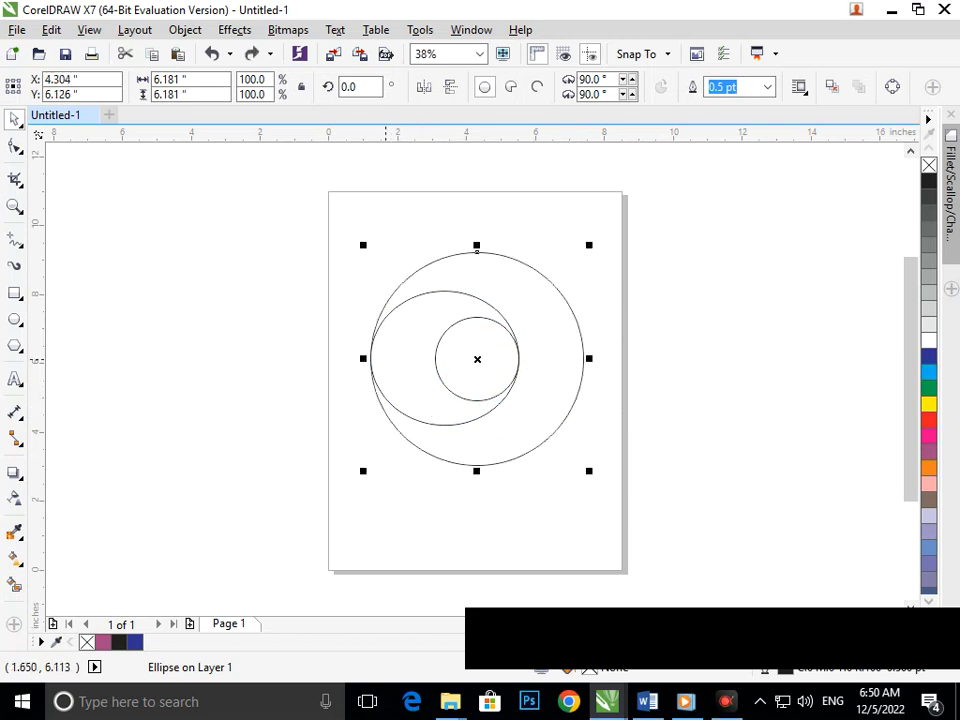
- Place the ellipse's rotation centre at the middle of the circles and create a rotated copy at about 329.6°
click(385, 359)
click(385, 359)
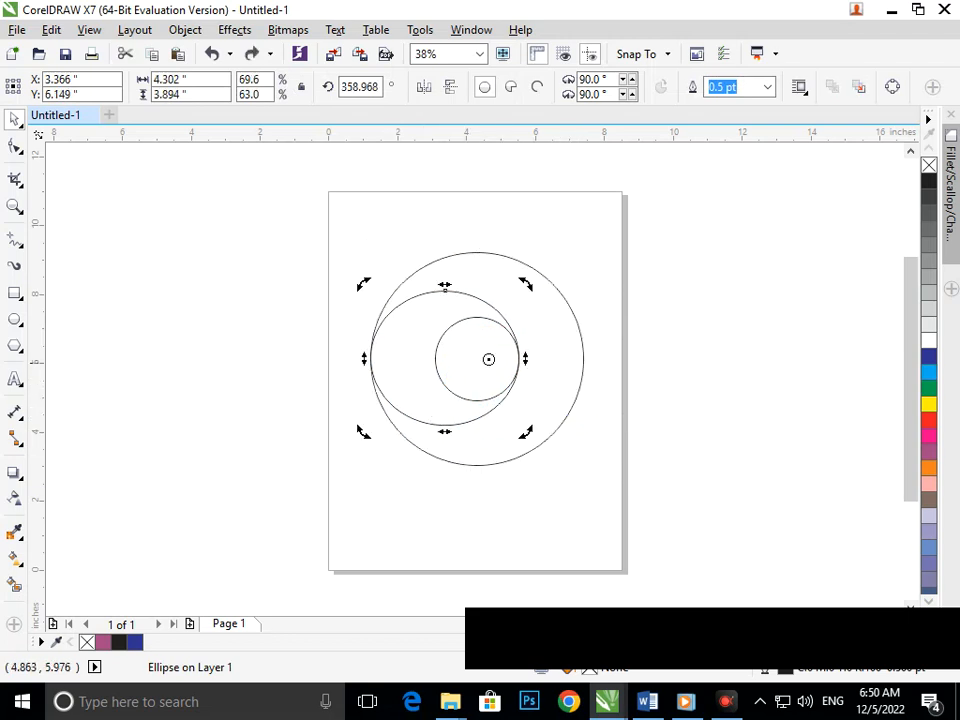
drag(488, 359, 477, 359)
drag(362, 432, 330, 367)
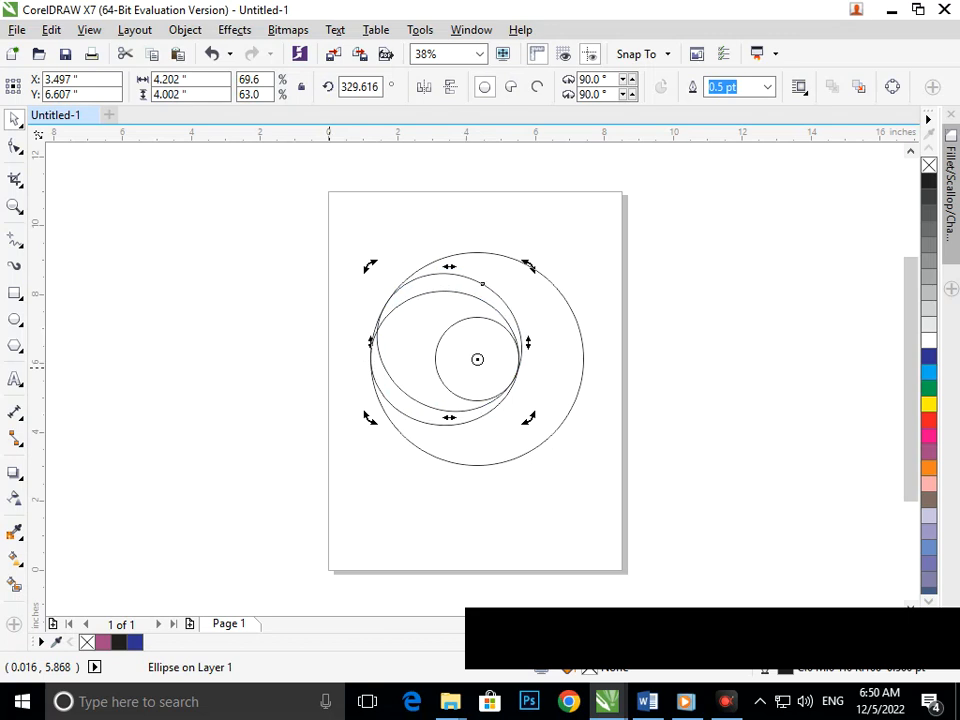
- Repeat the rotated ellipse copy around the common centre until the full ring is covered, then deselect everything
key(ctrl+r)
key(ctrl+r)
key(ctrl+r)
key(ctrl+r)
key(ctrl+r)
key(ctrl+r)
key(ctrl+r)
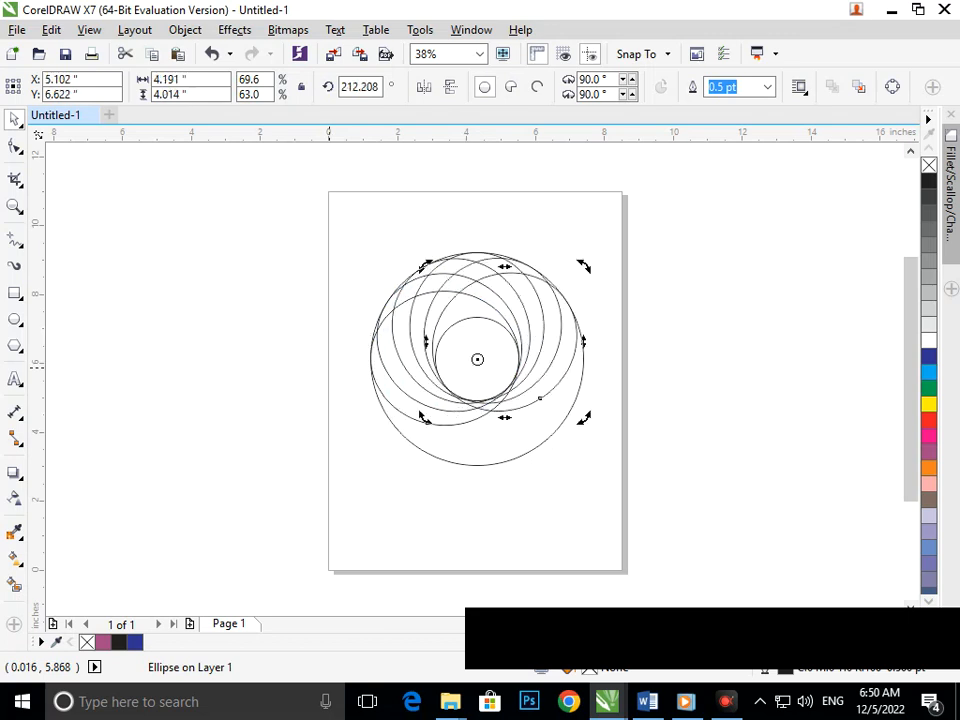
key(ctrl+r)
key(ctrl+r)
key(ctrl+r)
key(ctrl+r)
key(ctrl+r)
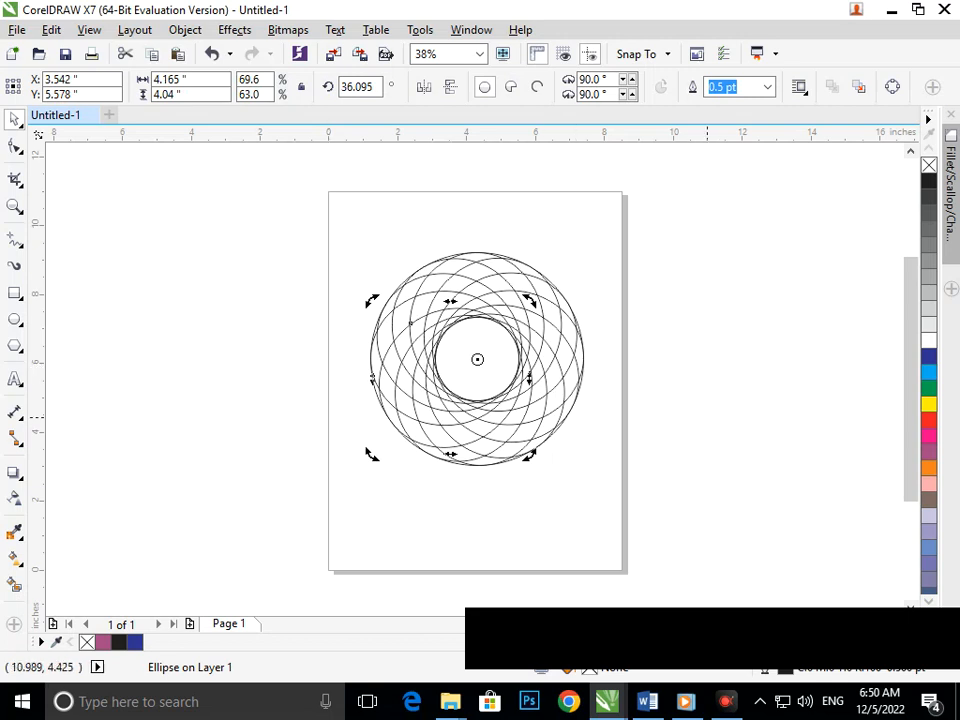
click(700, 418)
- Smart-fill the adjoining segments of the crescent band at the ring's left side with purple and a 0.5 pt black outline
key(F2)
drag(334, 244, 558, 456)
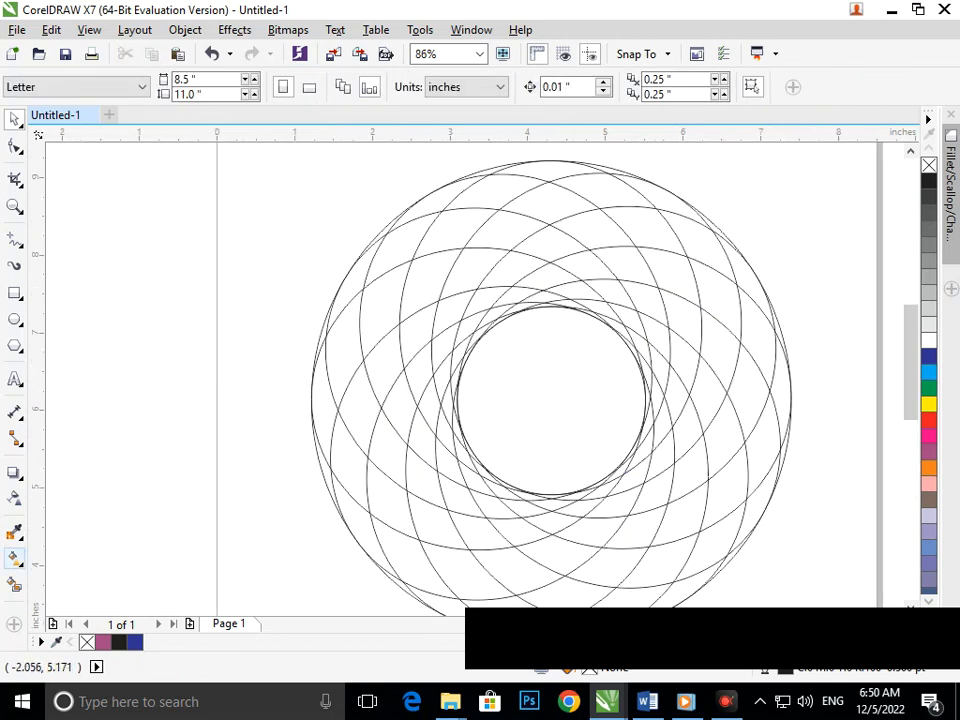
click(14, 585)
mouse_move(358, 275)
mouse_down()
mouse_move(350, 355)
mouse_move(363, 370)
mouse_move(366, 430)
mouse_move(392, 435)
mouse_move(395, 465)
mouse_move(429, 484)
mouse_up()
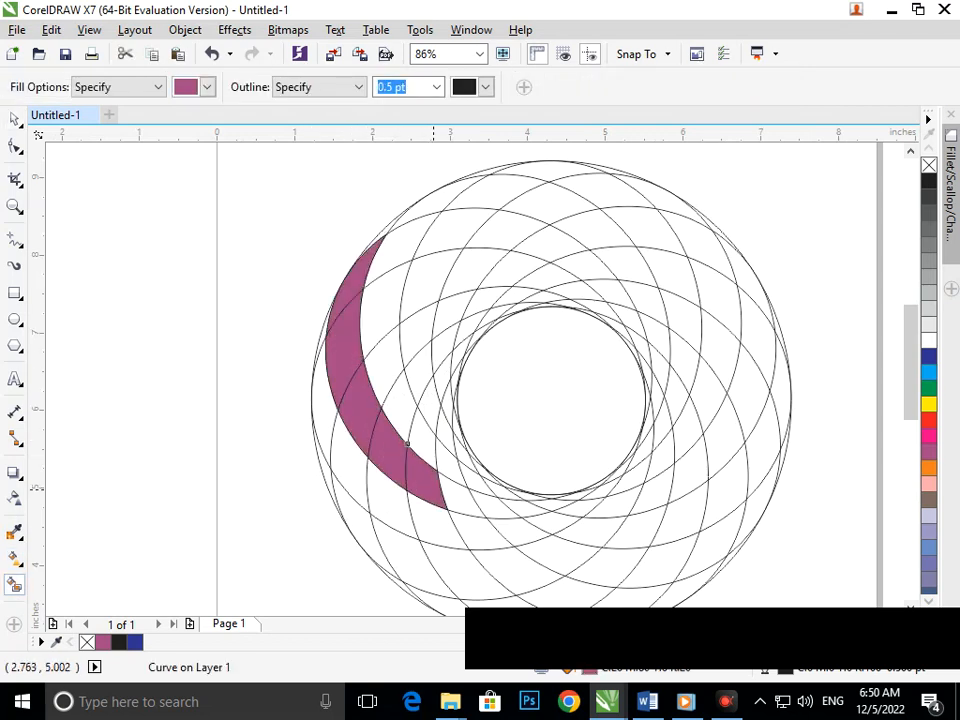
drag(407, 443, 437, 470)
click(510, 506)
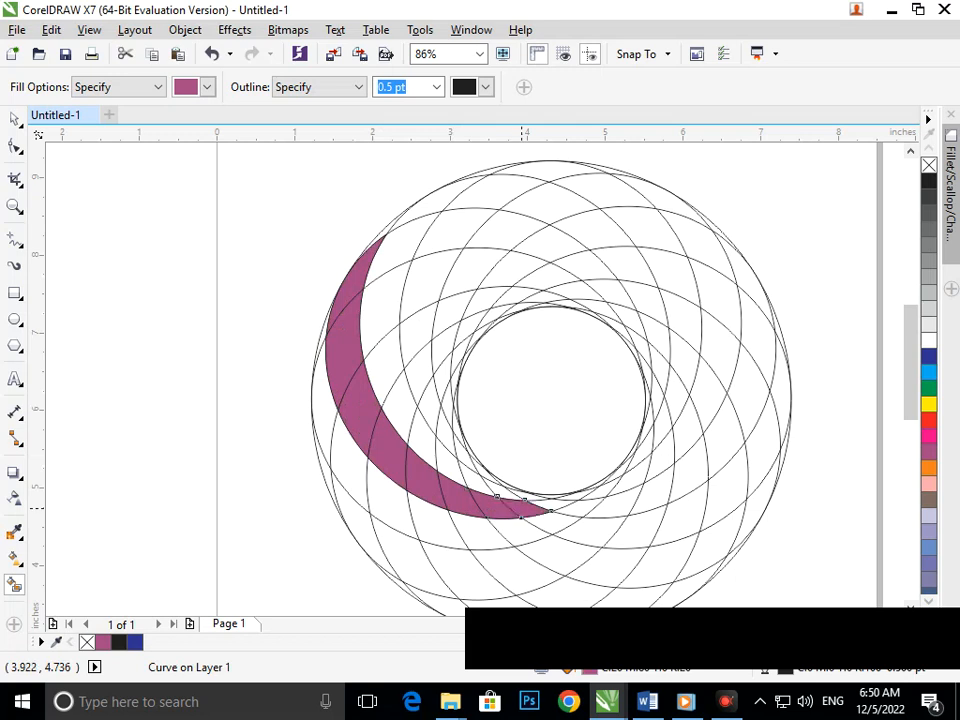
click(552, 504)
scroll(690, 535, up, 5)
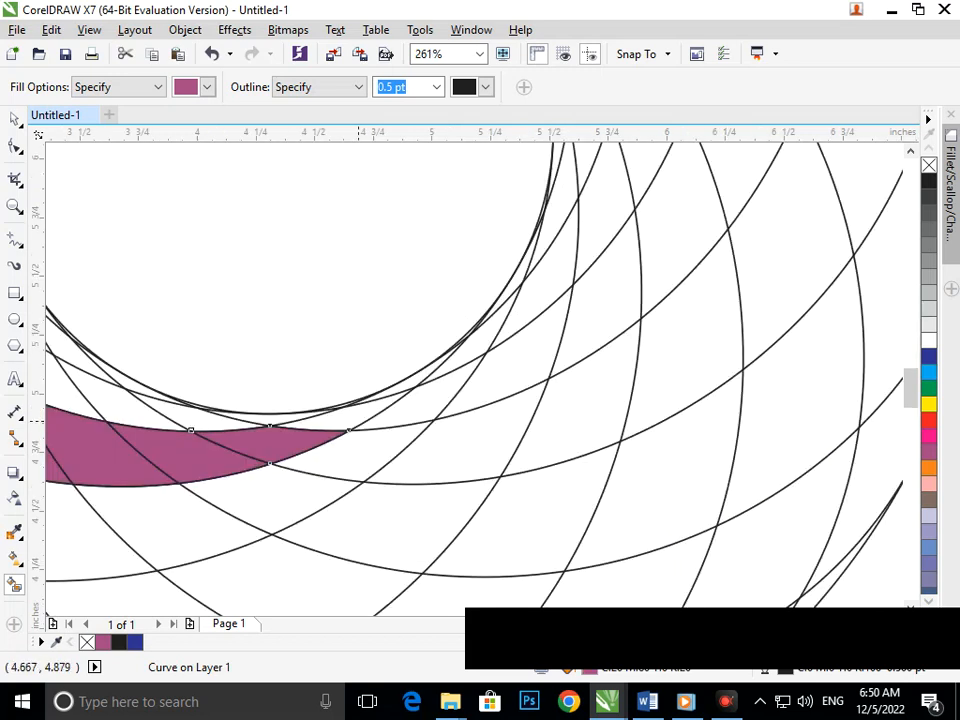
click(365, 405)
click(411, 374)
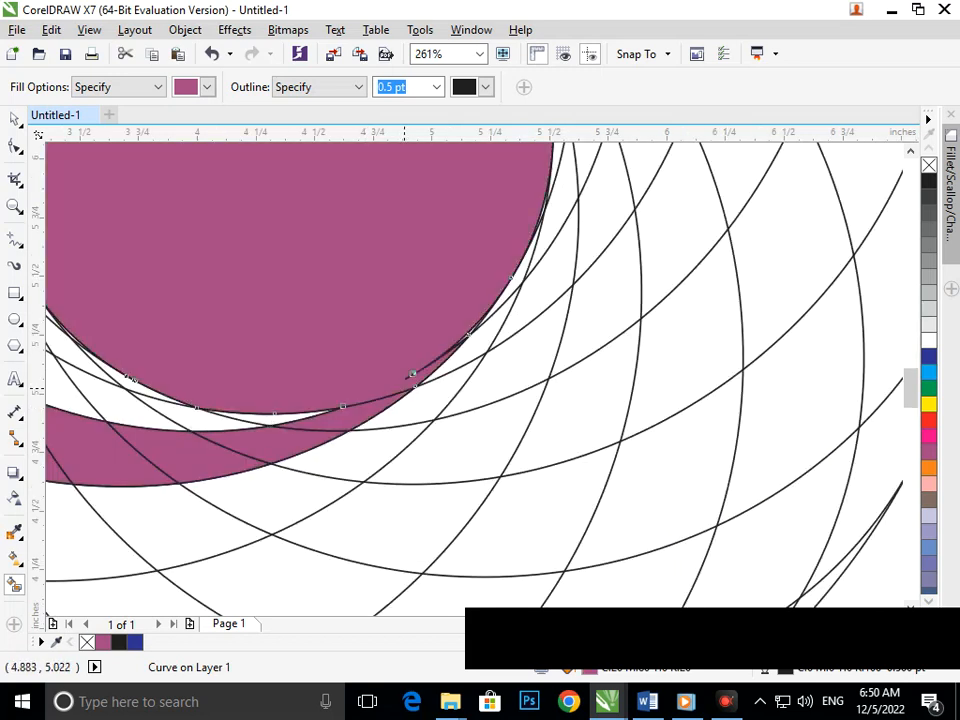
key(ctrl+z)
click(403, 384)
key(ctrl+z)
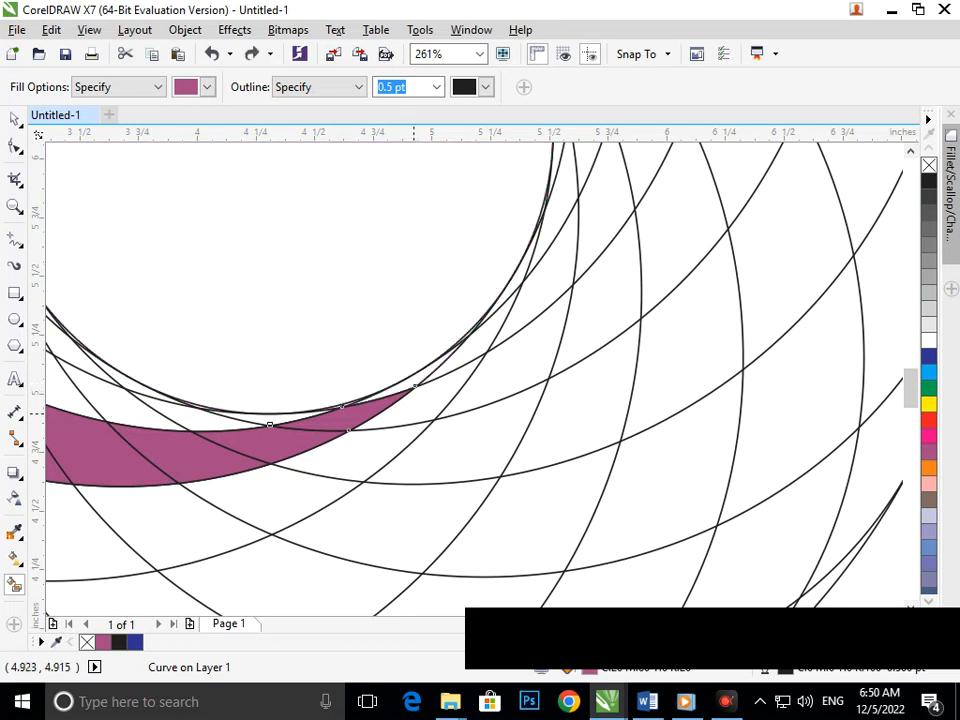
key(ctrl+z)
key(ctrl+z)
- Smart-fill the remaining segments of the purple crescent along the inner circle's lower edge up to its pointed tip
click(405, 386)
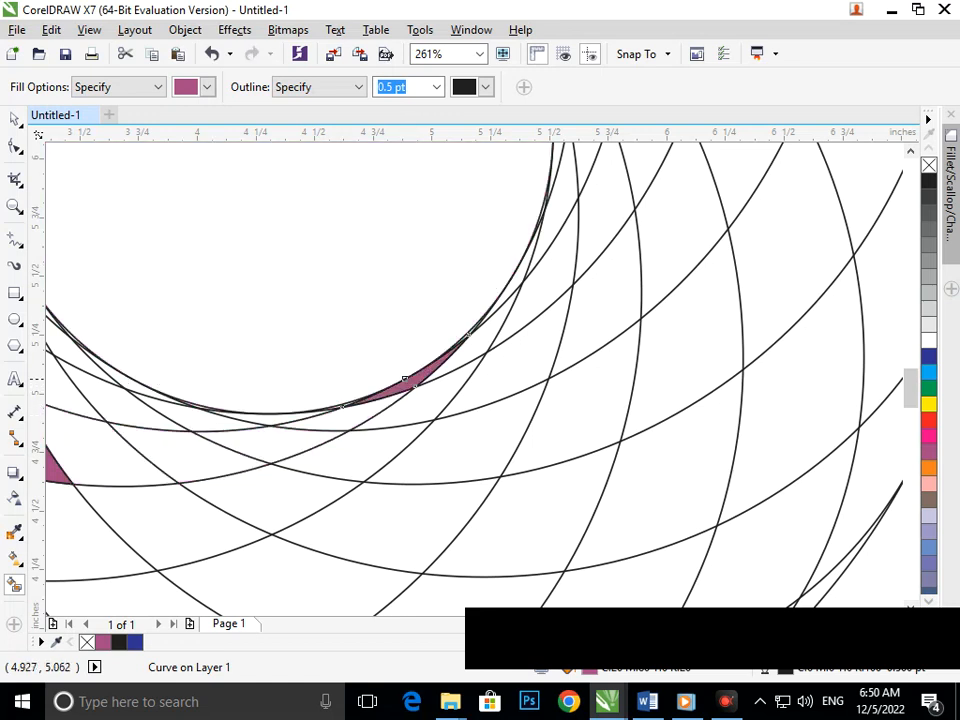
click(367, 416)
click(296, 440)
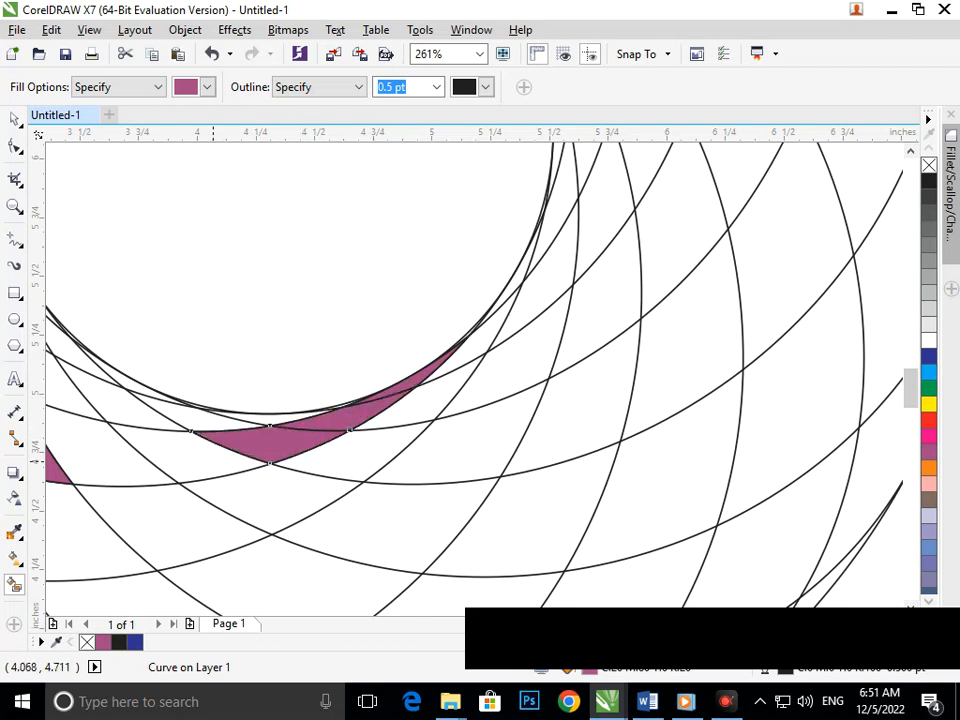
click(168, 440)
scroll(517, 300, up, 3)
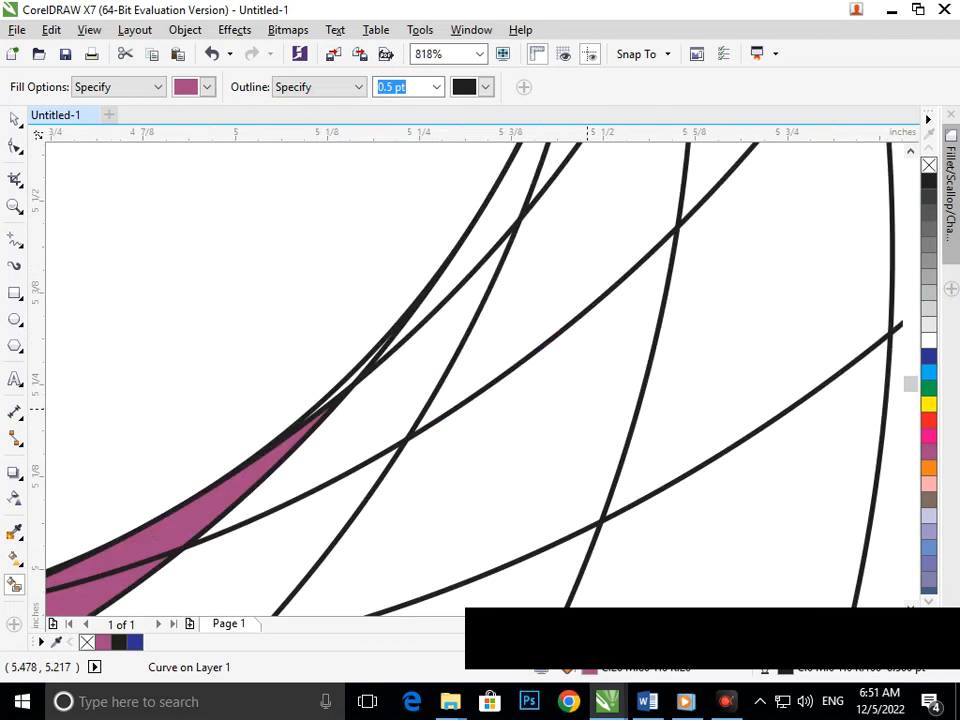
scroll(510, 277, down, 3)
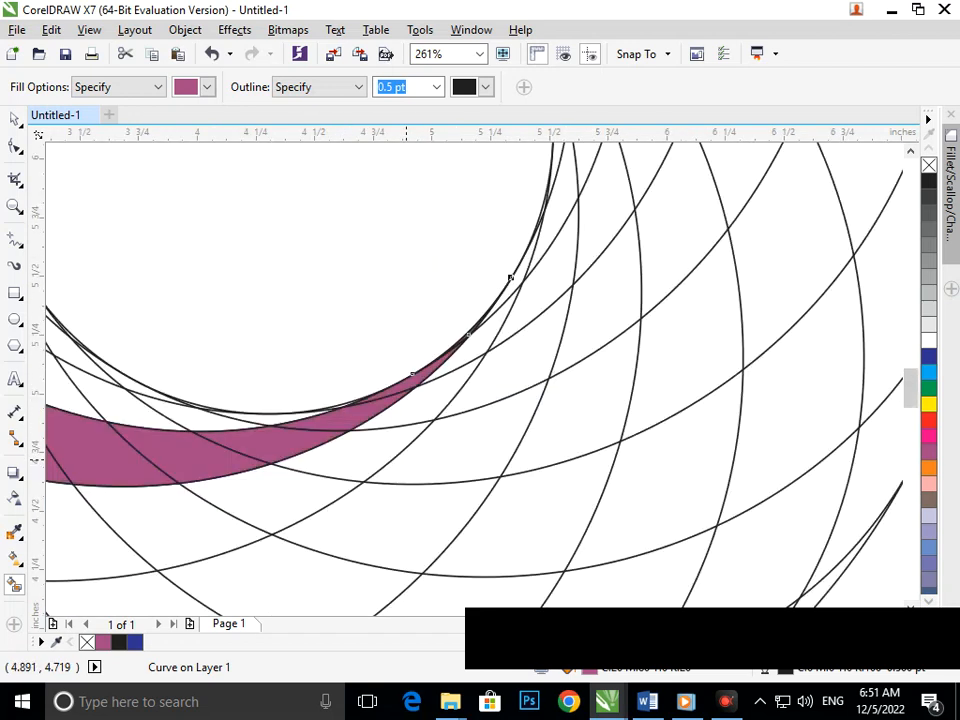
scroll(510, 277, down, 3)
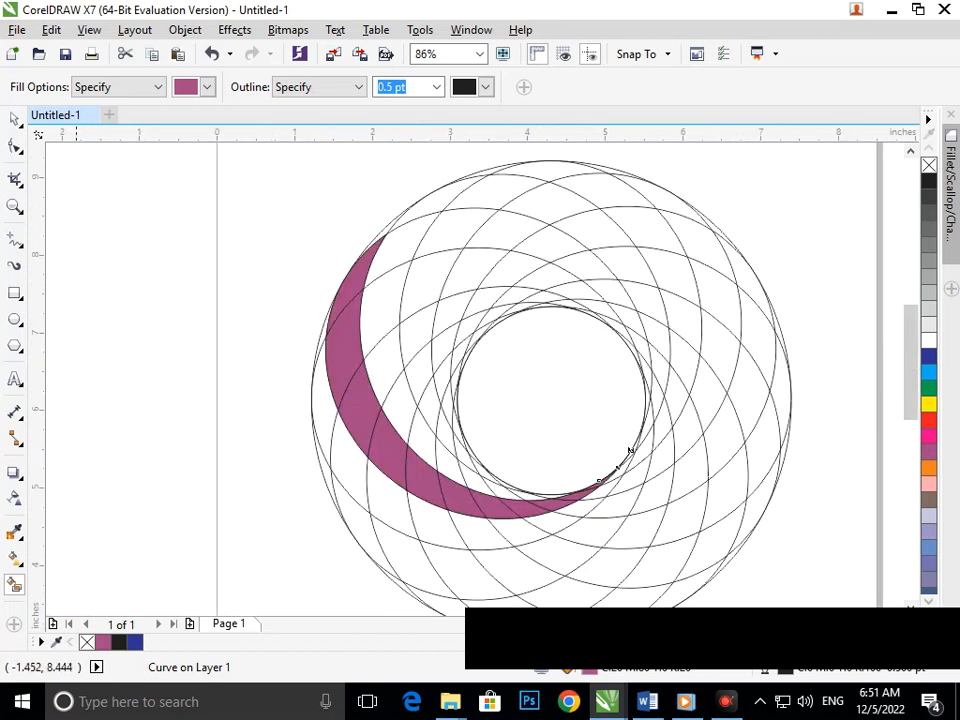
scroll(630, 452, down, 2)
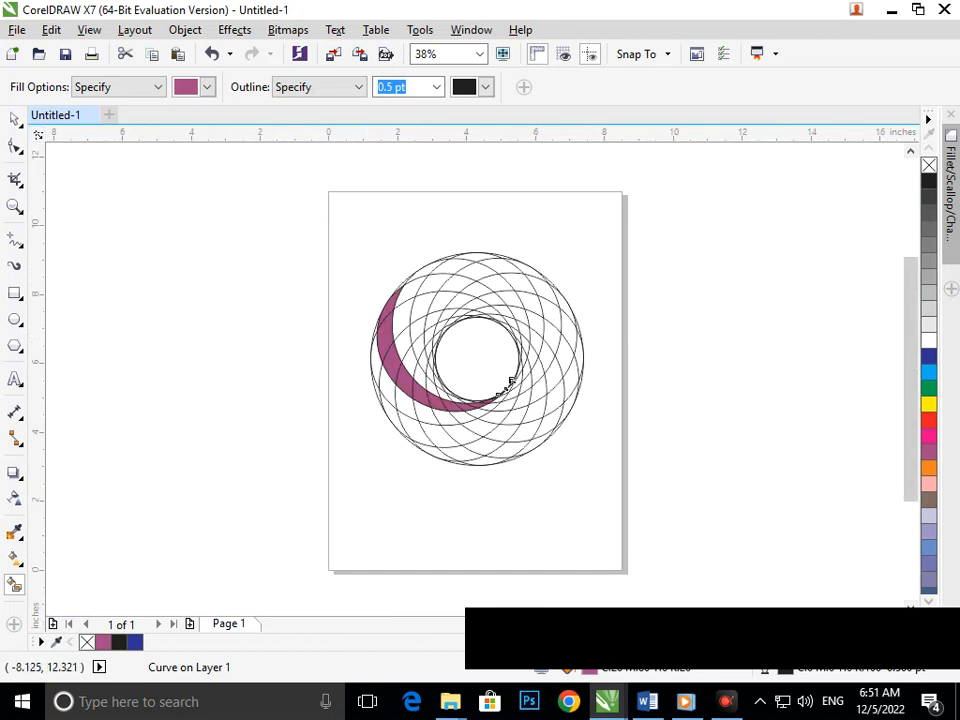
- Select the whole ring artwork and begin a new Find Objects search
key(space)
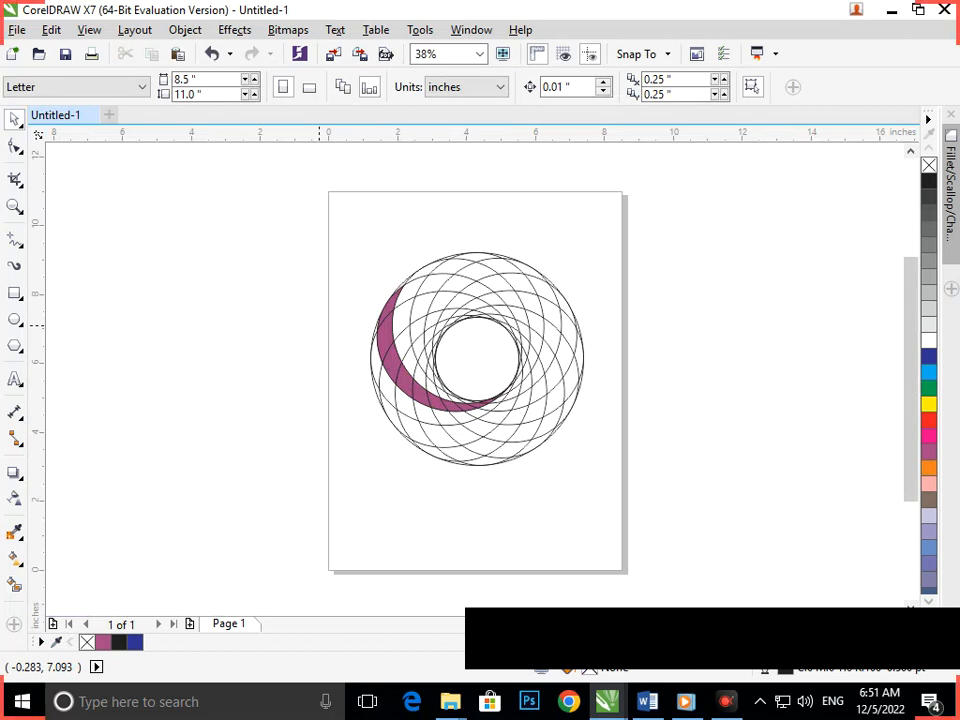
drag(203, 207, 700, 516)
click(51, 29)
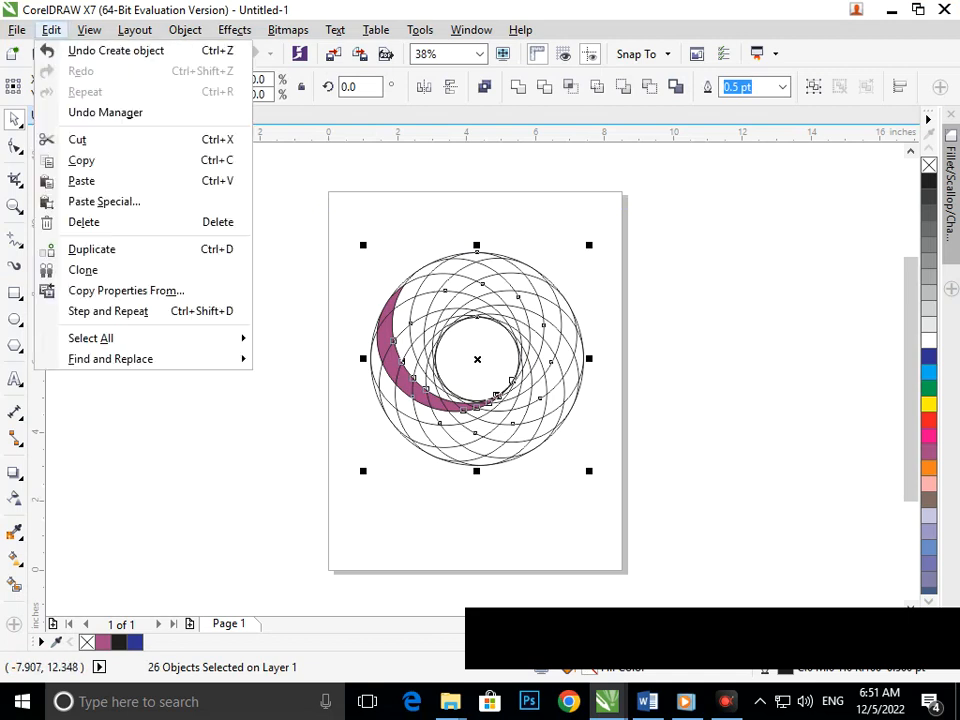
mouse_move(110, 358)
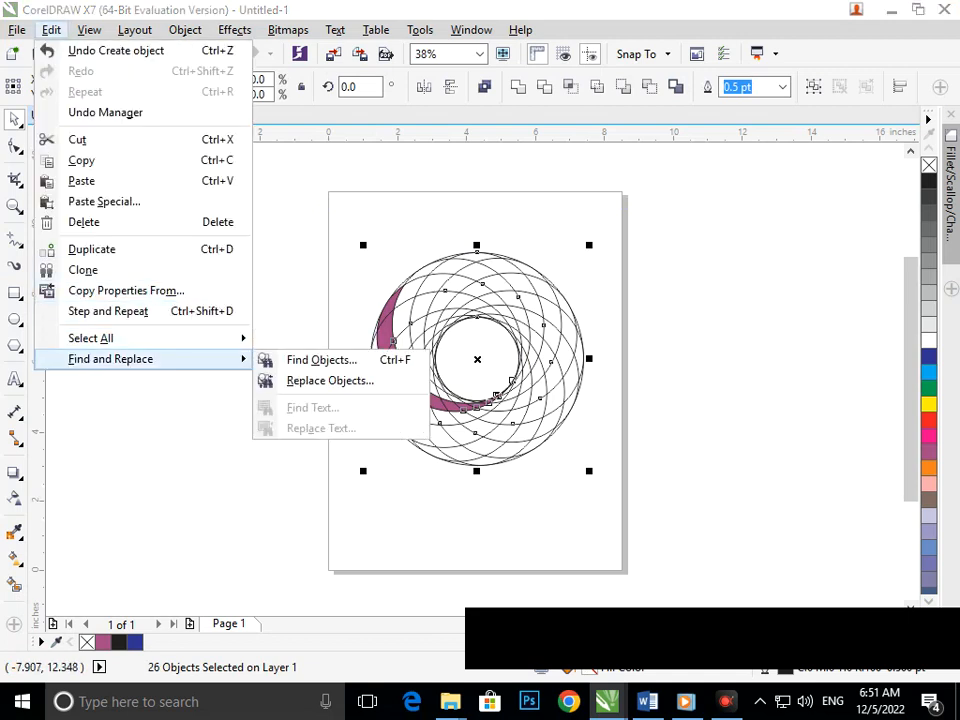
click(320, 360)
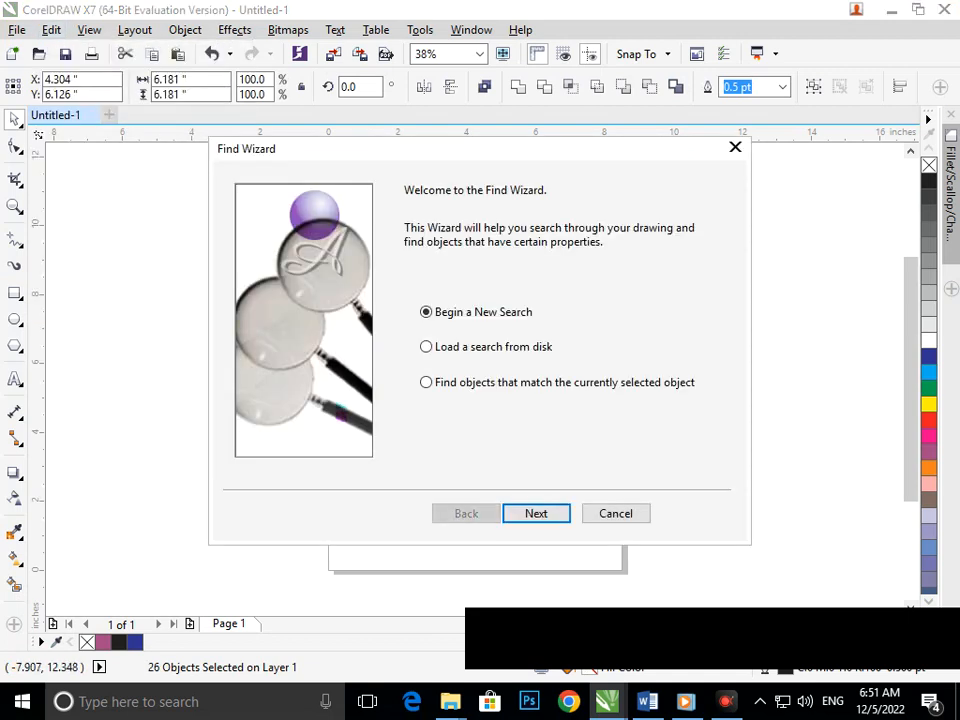
key(Return)
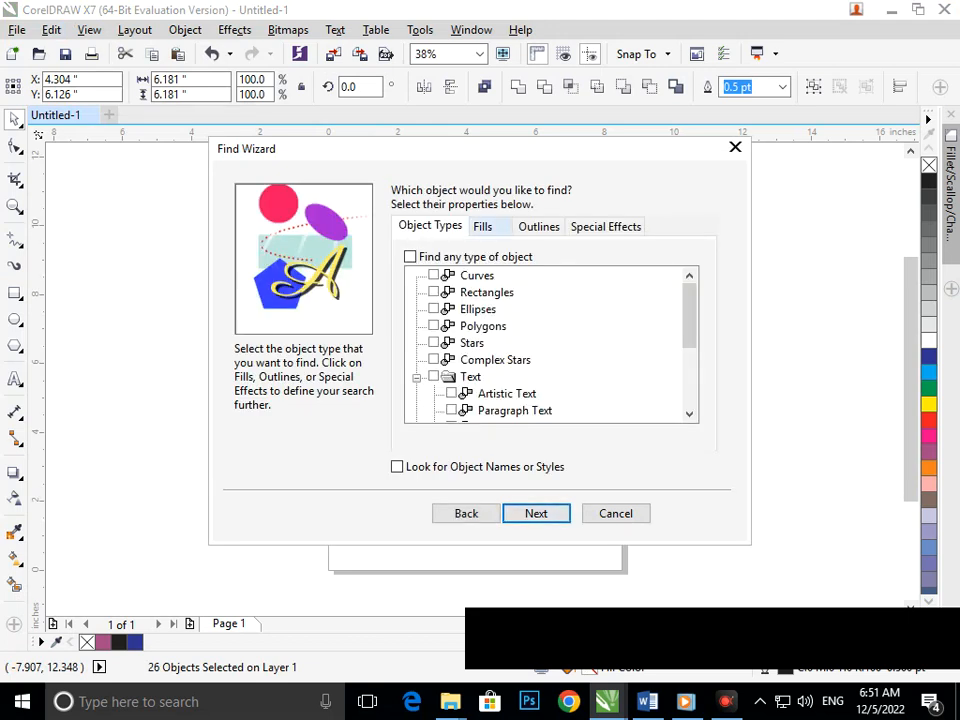
- Set the object search to look for Uniform Color fills
click(489, 226)
drag(414, 150, 774, 146)
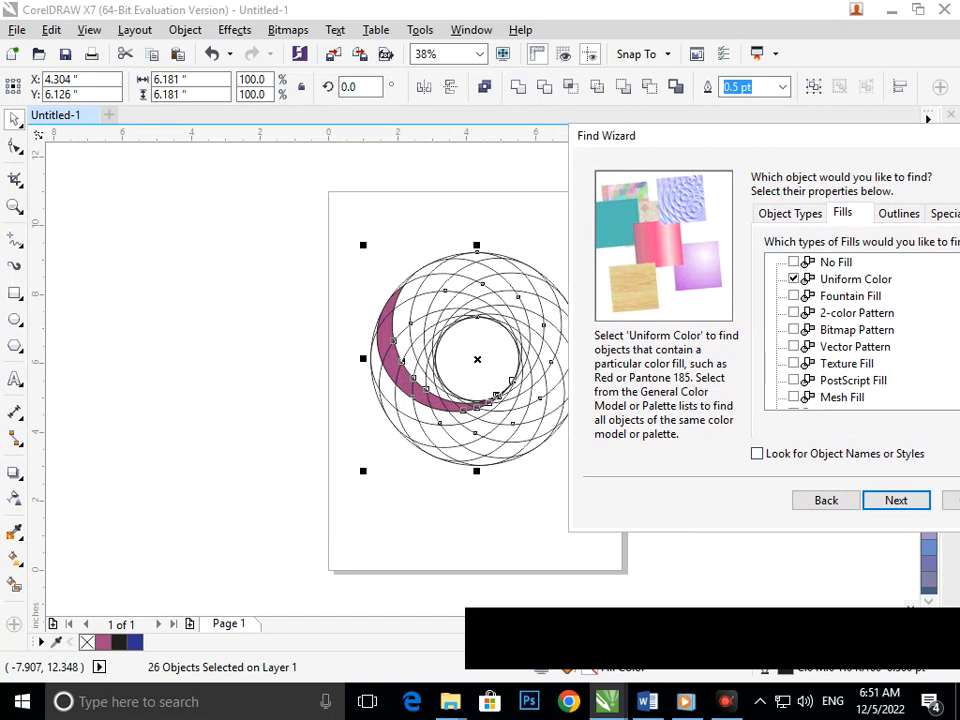
key(Return)
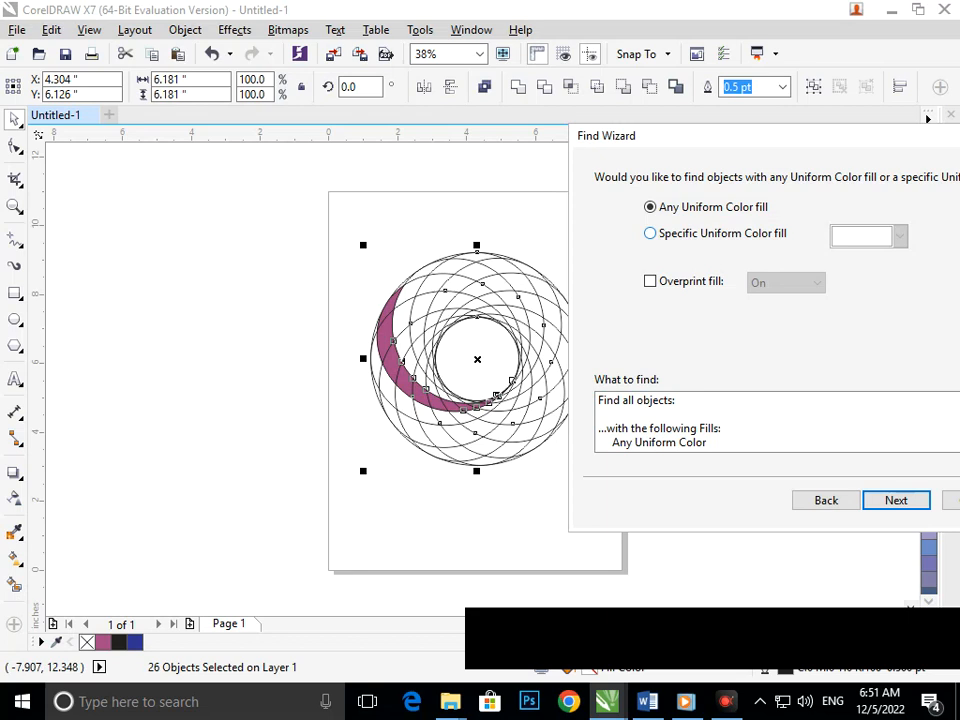
- Restrict the search to the specific fill sampled from the crescent, C:20 M:80 Y:0 K:20, and run it
click(650, 233)
click(899, 236)
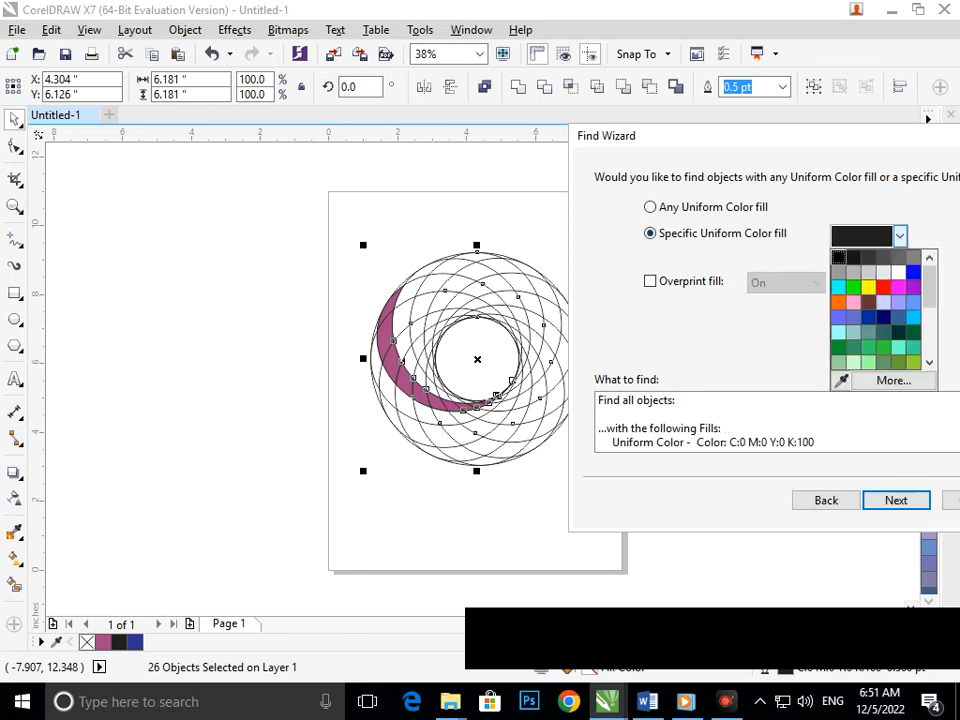
click(841, 380)
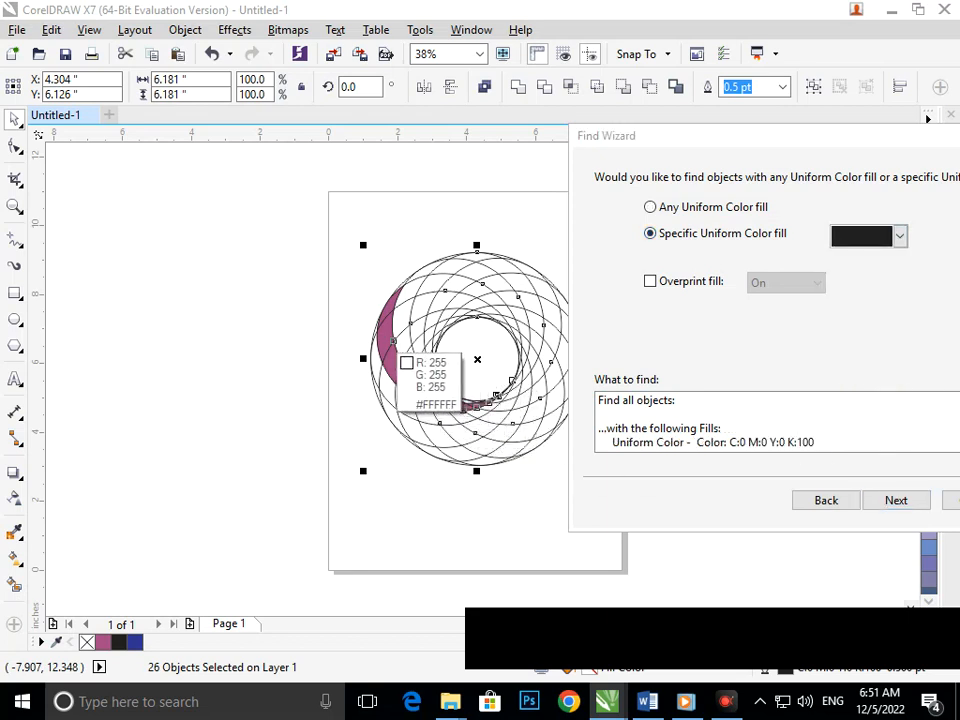
click(388, 348)
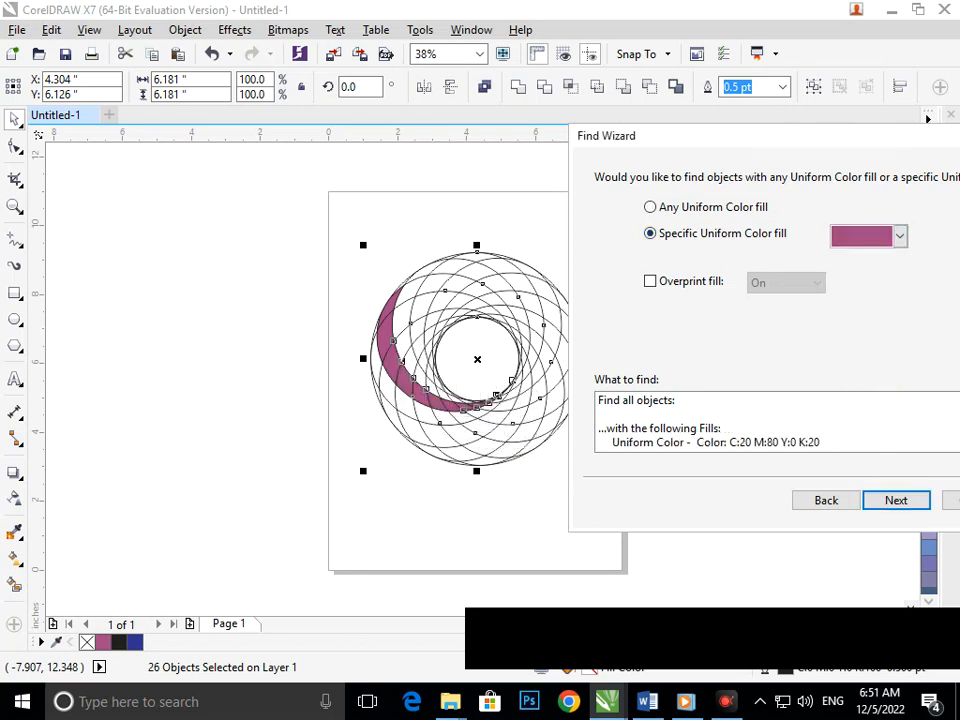
key(Return)
key(Return)
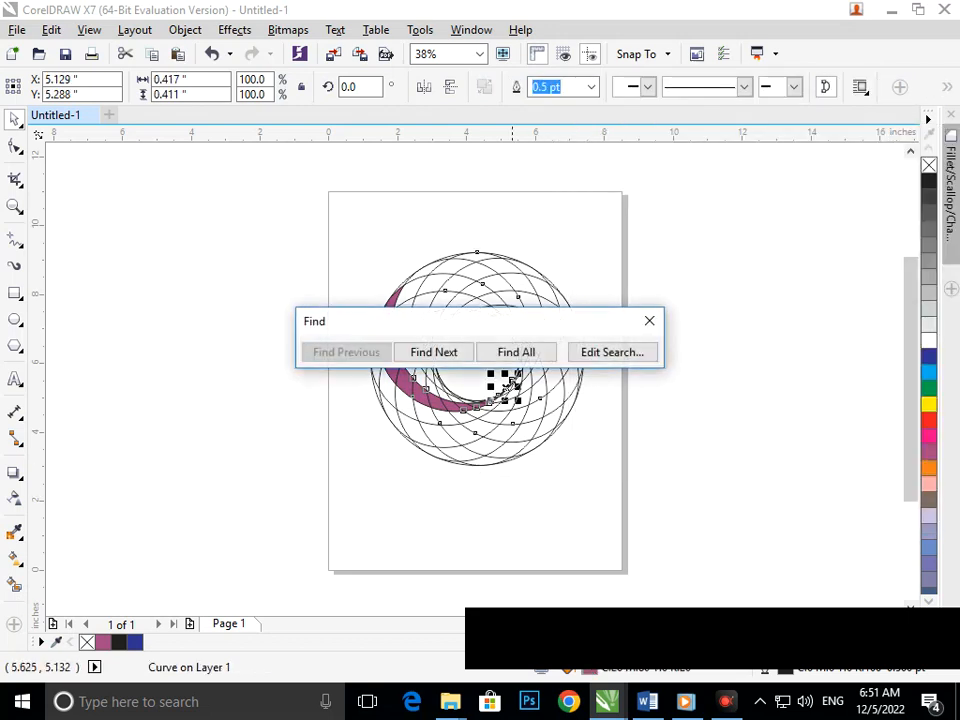
- Select all purple segments matching the search, move them clear of the ring, and weld them into one crescent
click(516, 352)
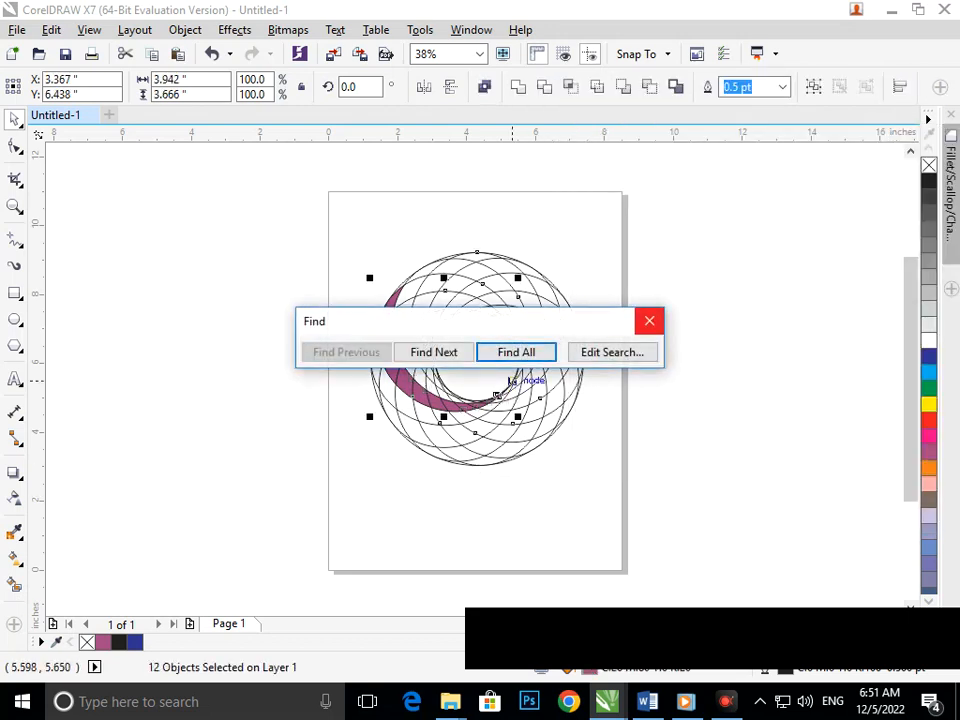
click(649, 321)
drag(511, 382, 326, 380)
click(518, 87)
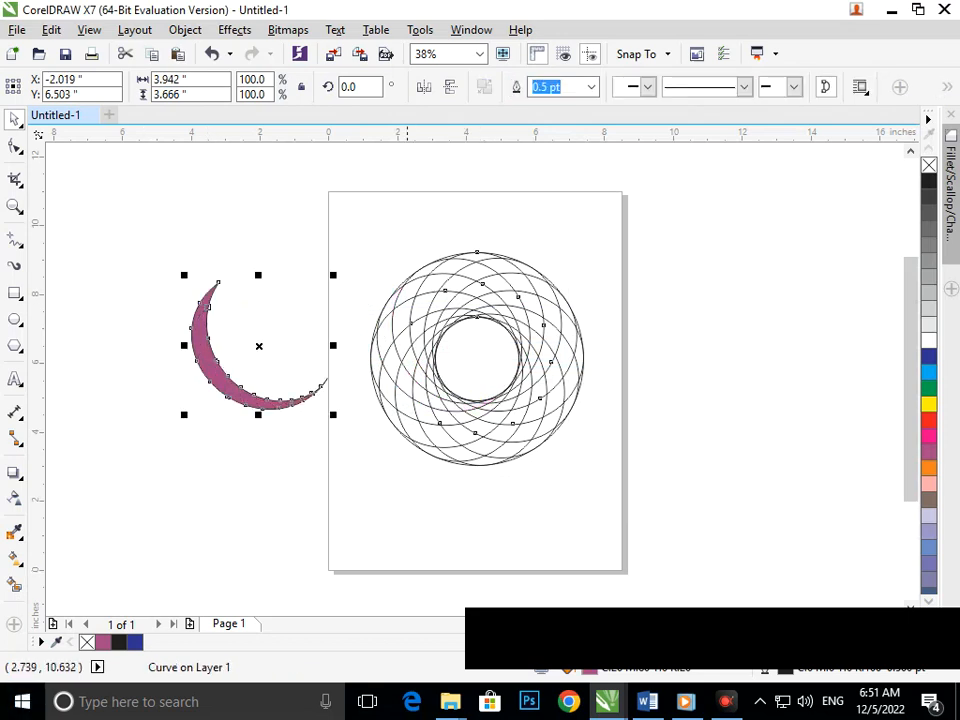
- Try to move the crescent back onto the ring, and undo back to the unwelded crescent segments in their original place
click(351, 226)
drag(331, 216, 661, 516)
click(308, 468)
drag(255, 404, 433, 413)
key(ctrl+z)
key(ctrl+z)
key(ctrl+z)
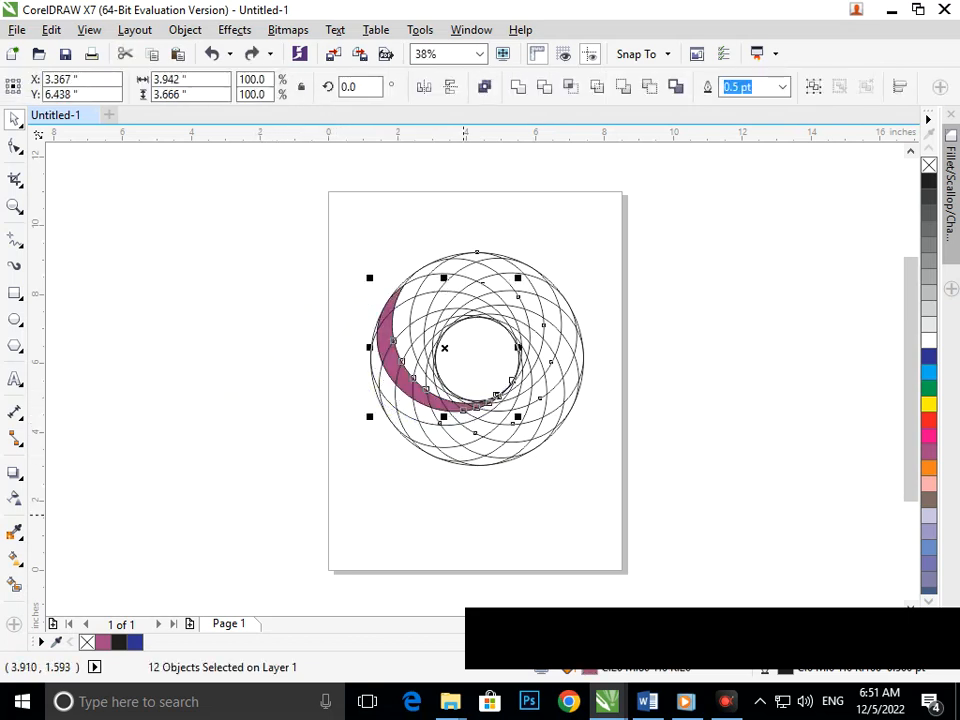
click(365, 544)
drag(390, 326, 357, 345)
key(ctrl+z)
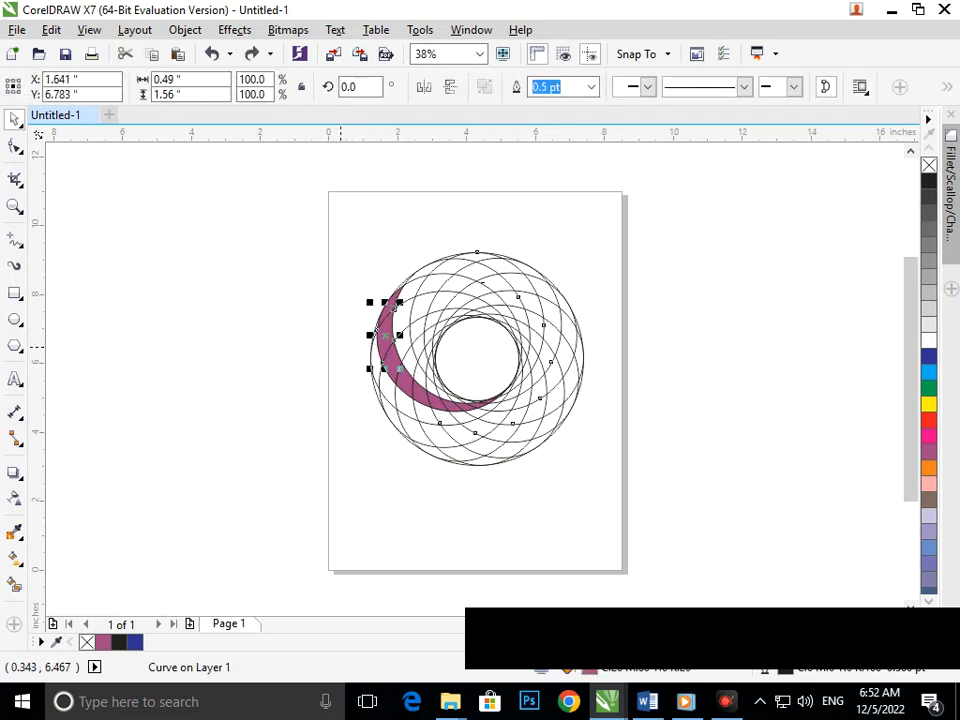
key(Tab)
- Delete the ellipses forming the lower part of the ring while keeping the purple crescent
drag(328, 189, 627, 482)
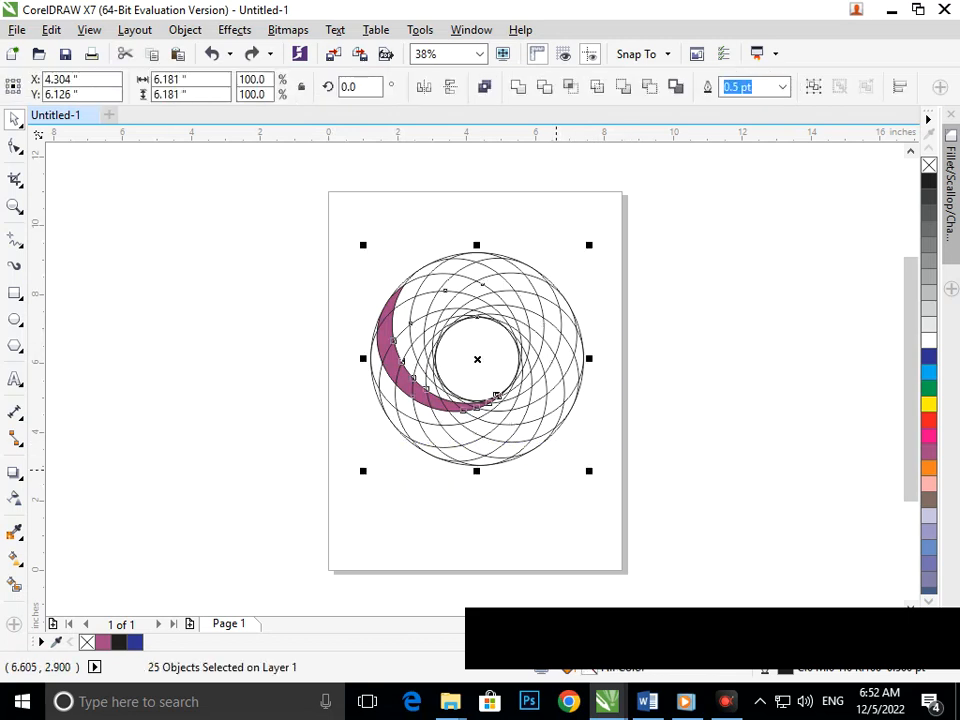
key(Delete)
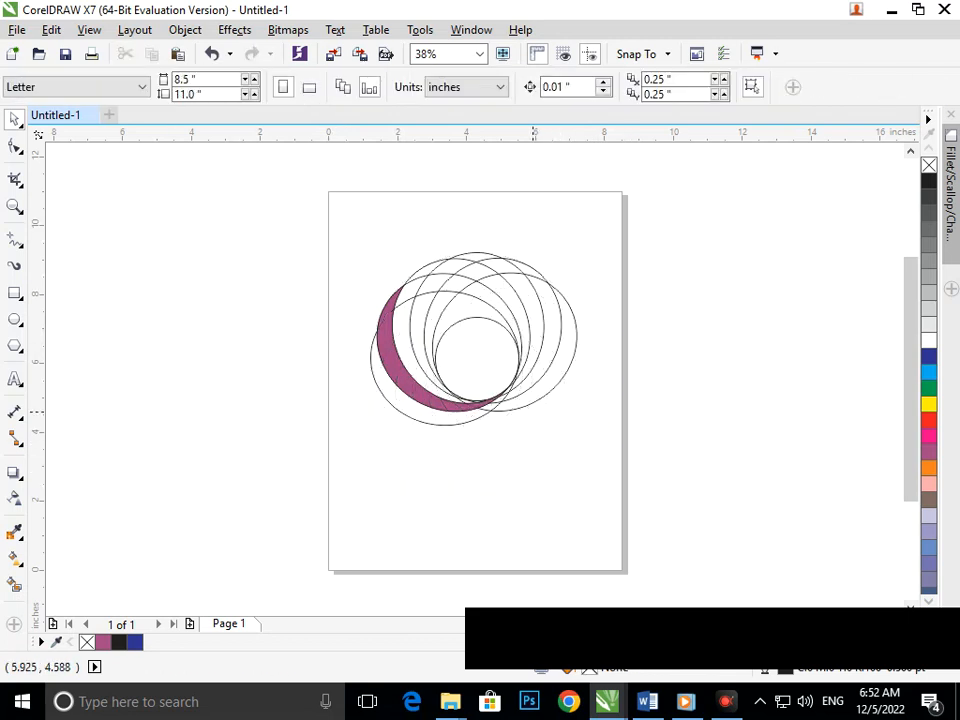
key(alt+Tab)
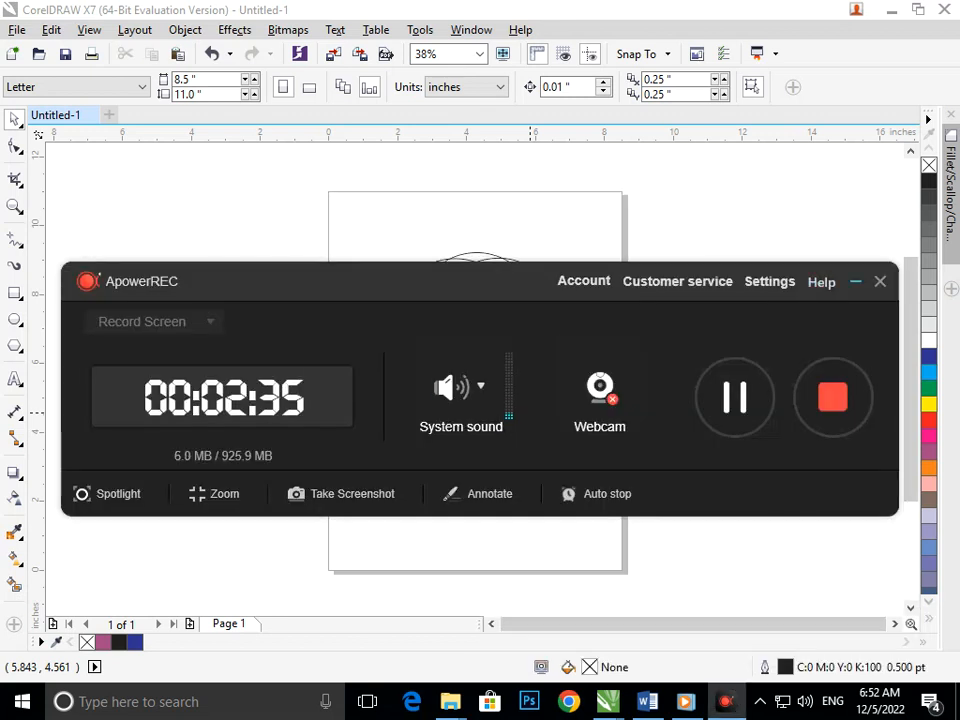
click(855, 281)
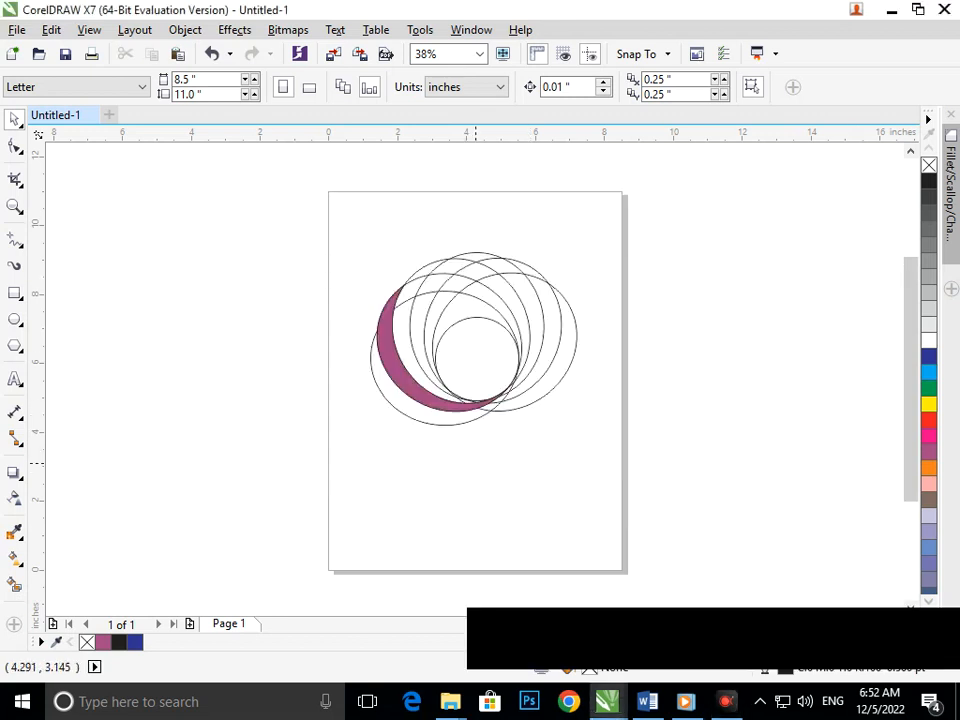
- Delete the remaining ellipses and the inner circle one by one, leaving only the purple crescent on the page
click(504, 307)
key(Delete)
click(500, 300)
key(Delete)
click(454, 280)
click(462, 296)
click(463, 295)
key(Delete)
click(467, 295)
key(Delete)
click(493, 285)
key(Delete)
click(494, 316)
key(Delete)
click(491, 288)
key(Delete)
- Try rotating the crescent by its upper end, and undo the rotation
click(402, 385)
click(402, 385)
drag(376, 284, 399, 289)
key(ctrl+z)
- Rotate a copy of the crescent about 30° clockwise around a rotation center at the middle of the swirl
click(410, 492)
click(440, 397)
click(440, 397)
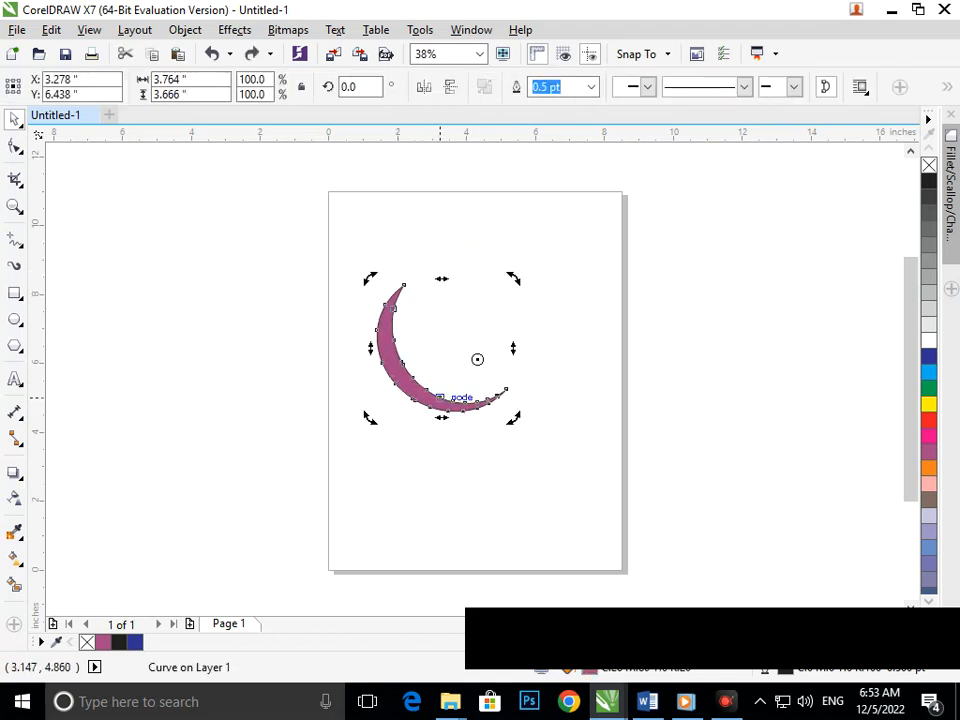
drag(516, 272, 518, 328)
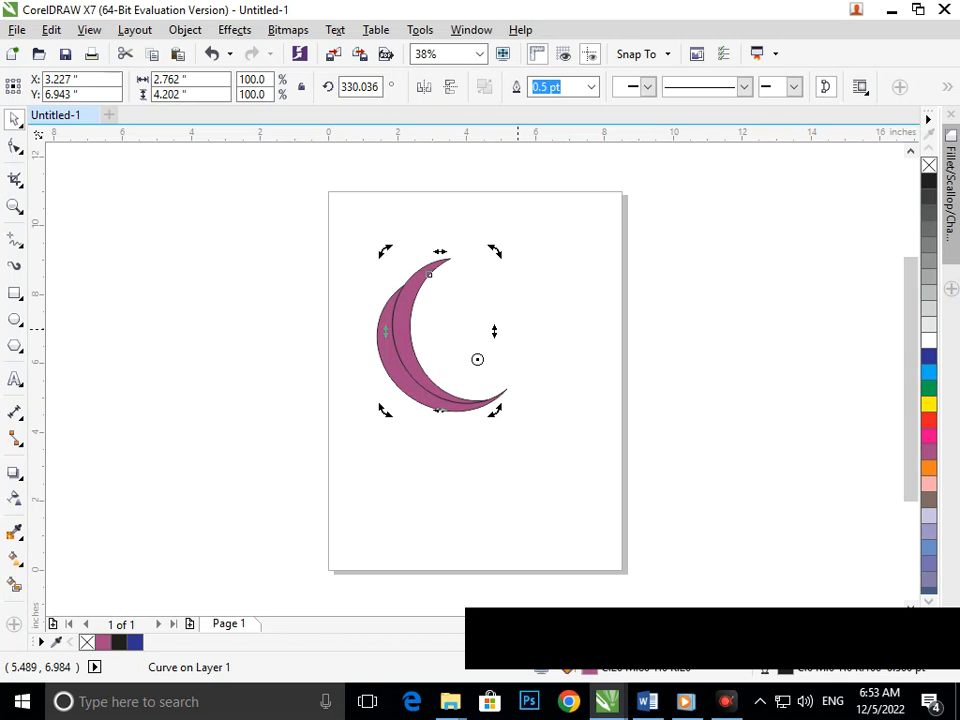
- Repeat the rotated duplication ten more times to close the swirl into a full ring of twelve crescents
key(ctrl+r)
key(ctrl+r)
key(ctrl+r)
key(ctrl+r)
key(ctrl+r)
key(ctrl+r)
key(ctrl+r)
key(ctrl+r)
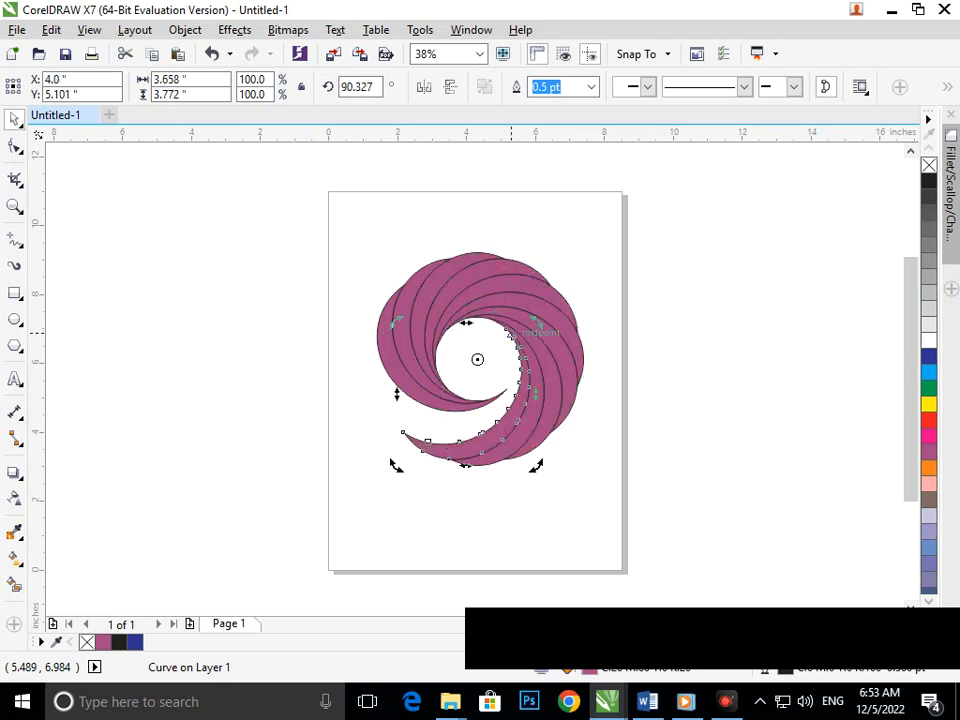
key(ctrl+r)
key(ctrl+r)
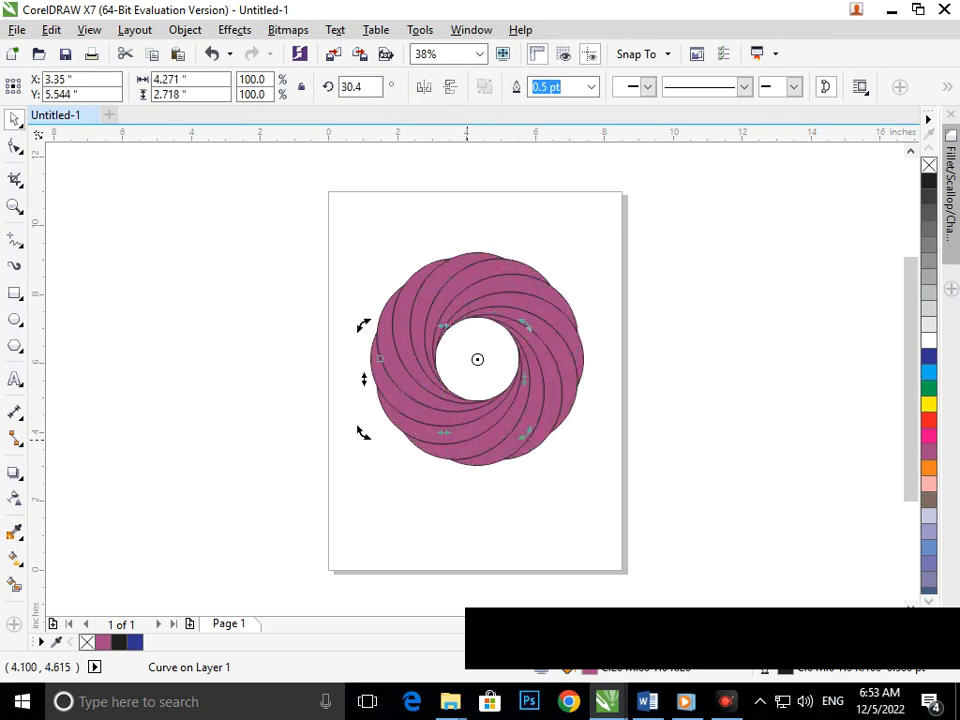
- Select all twelve crescents and move the whole swirl about 0.5 inch to the left on the page
click(468, 494)
drag(300, 214, 548, 485)
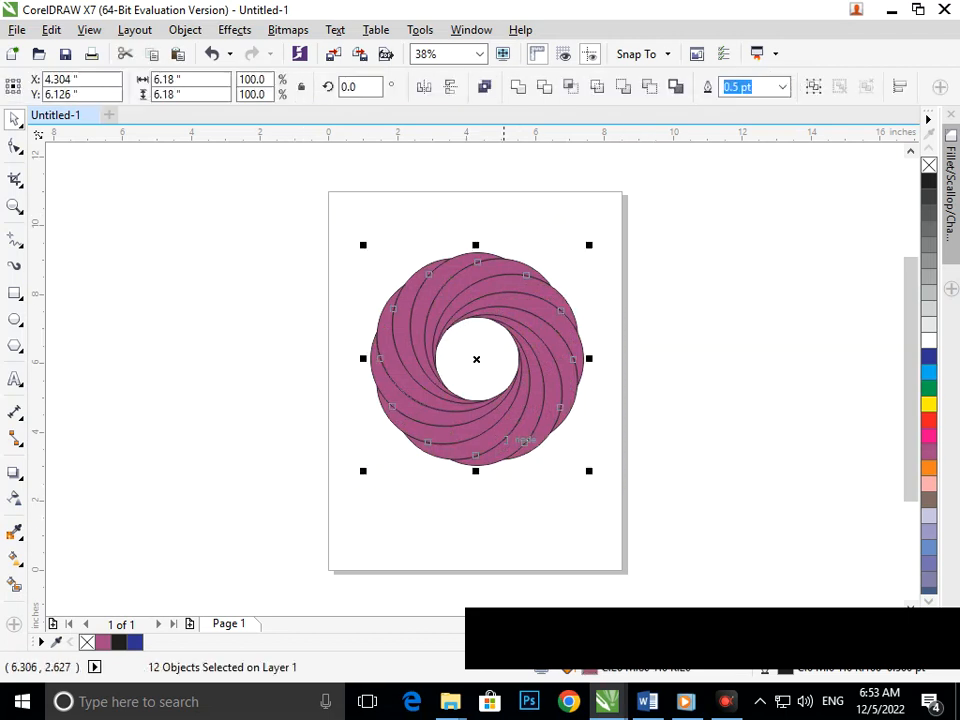
drag(502, 433, 490, 428)
click(500, 524)
drag(302, 218, 660, 535)
mouse_move(527, 403)
mouse_down()
mouse_move(545, 416)
mouse_move(522, 414)
mouse_up()
- Set the outline width of all twelve crescents to None and deselect them
click(782, 87)
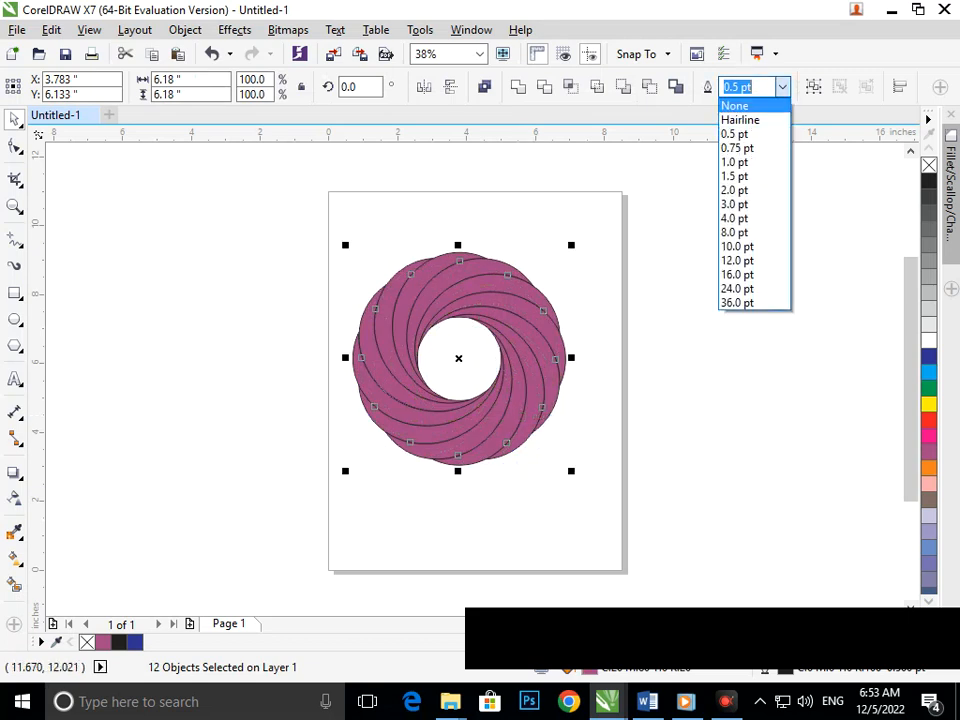
click(740, 105)
click(602, 338)
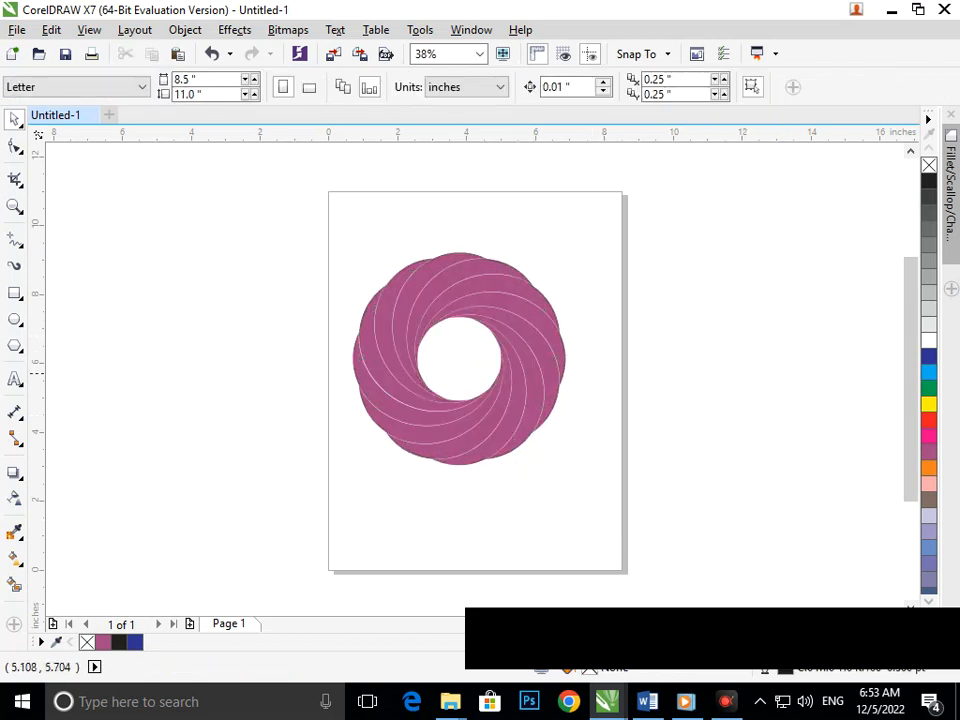